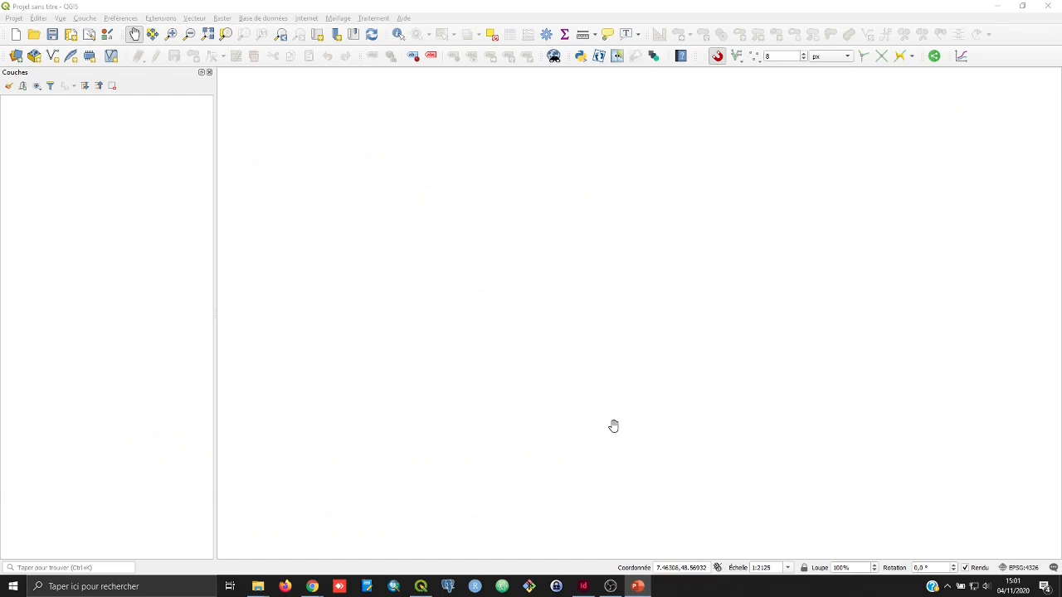
Open the existing project ocsge2_d67_2019.qgs from the ocsge2_d67_2018 folder.
{"action": "left_click", "coordinate": [13, 19]}
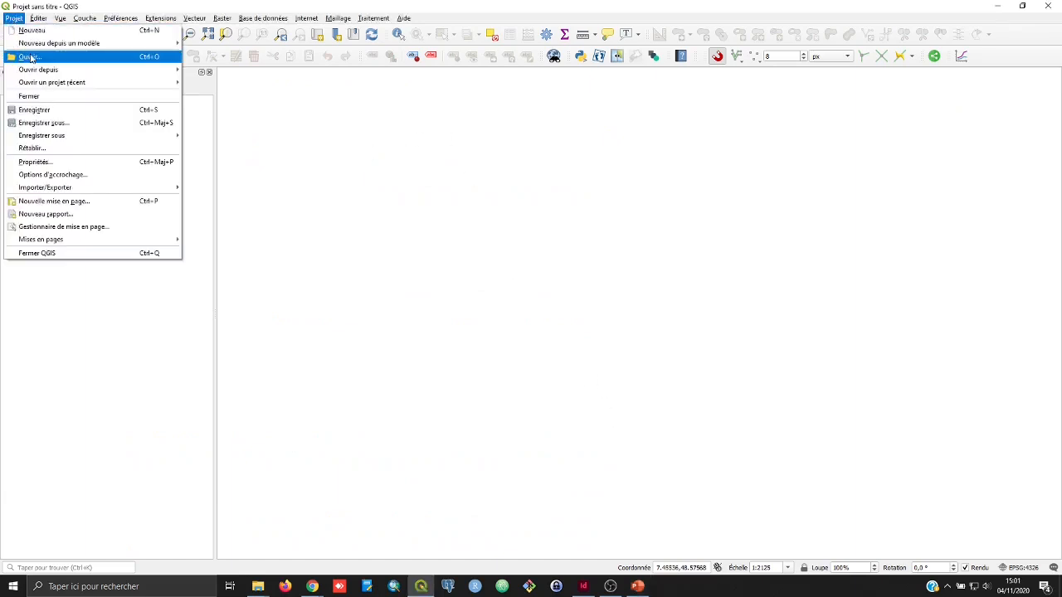
{"action": "left_click", "coordinate": [30, 58]}
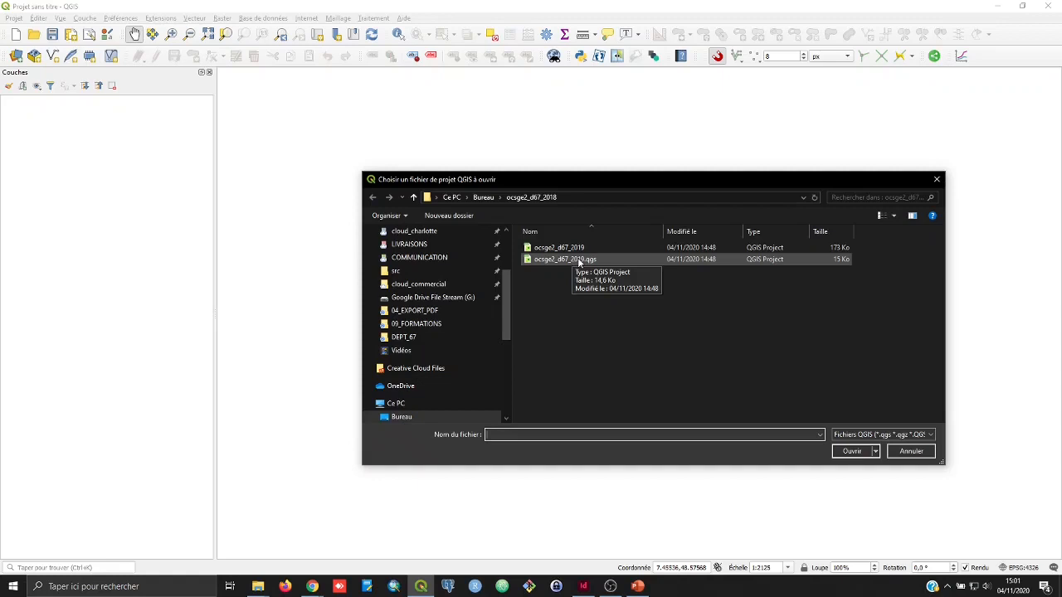
{"action": "left_click", "coordinate": [578, 261]}
{"action": "left_click", "coordinate": [857, 451]}
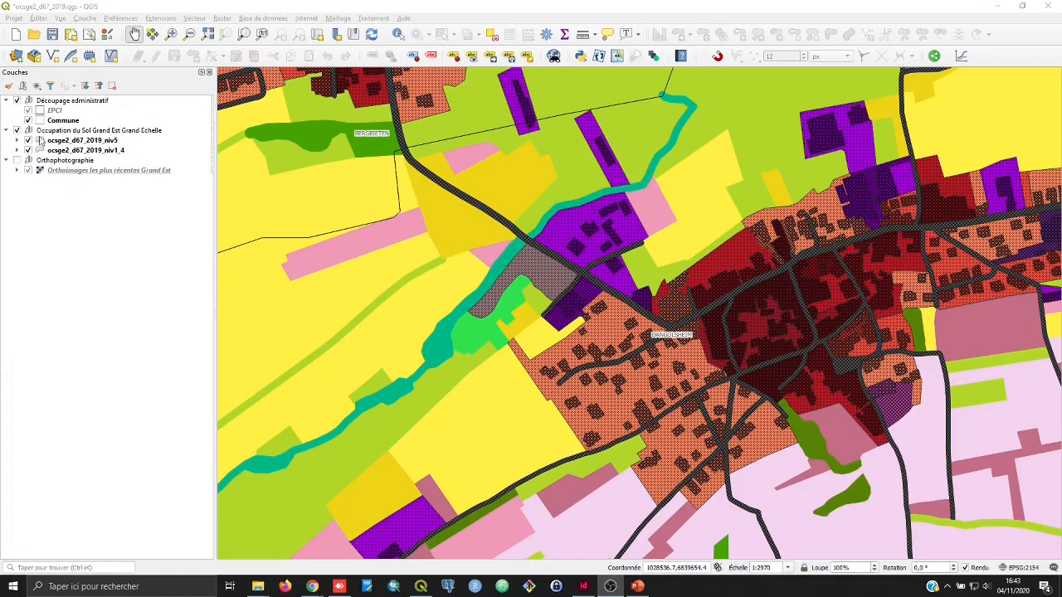
Inspect the legend classes of the ocsge2_d67_2019_niv5 and ocsge2_d67_2019_niv1_4 layers, collapsing each one again.
{"action": "left_click", "coordinate": [19, 141]}
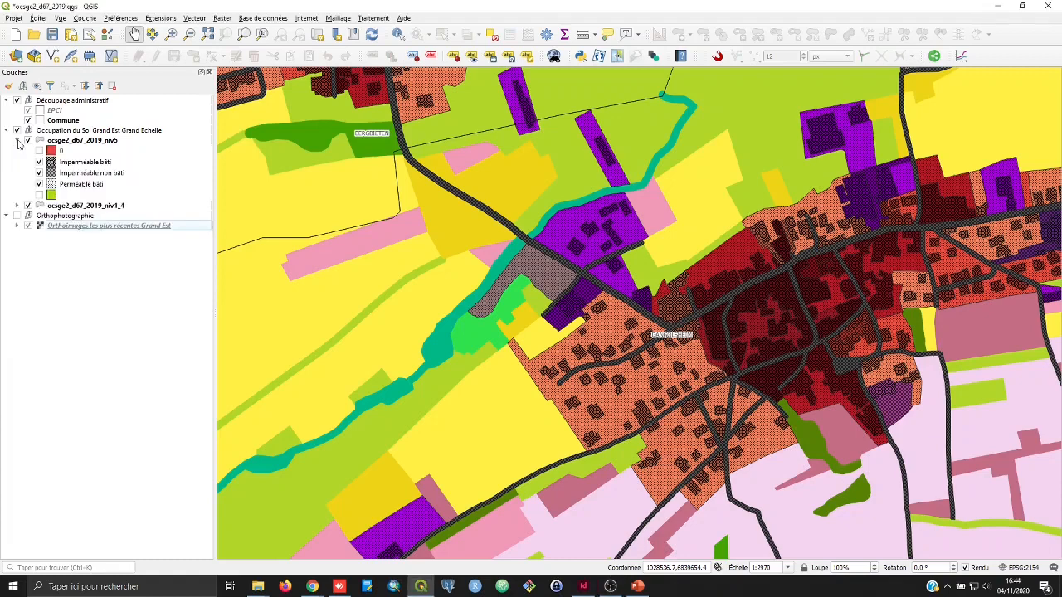
{"action": "left_click", "coordinate": [18, 141]}
{"action": "left_click", "coordinate": [17, 151]}
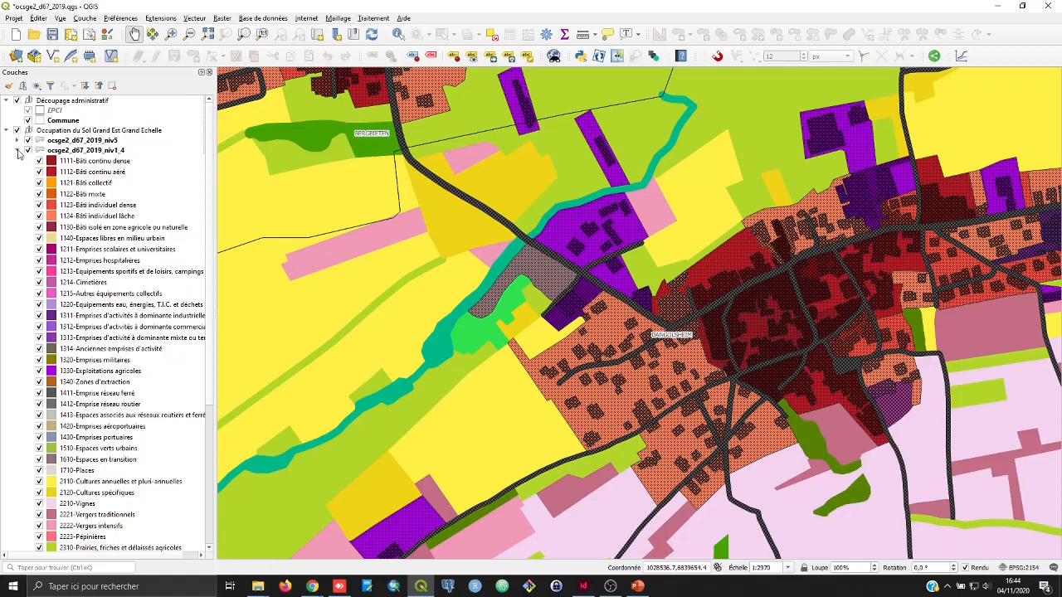
{"action": "left_click", "coordinate": [17, 151]}
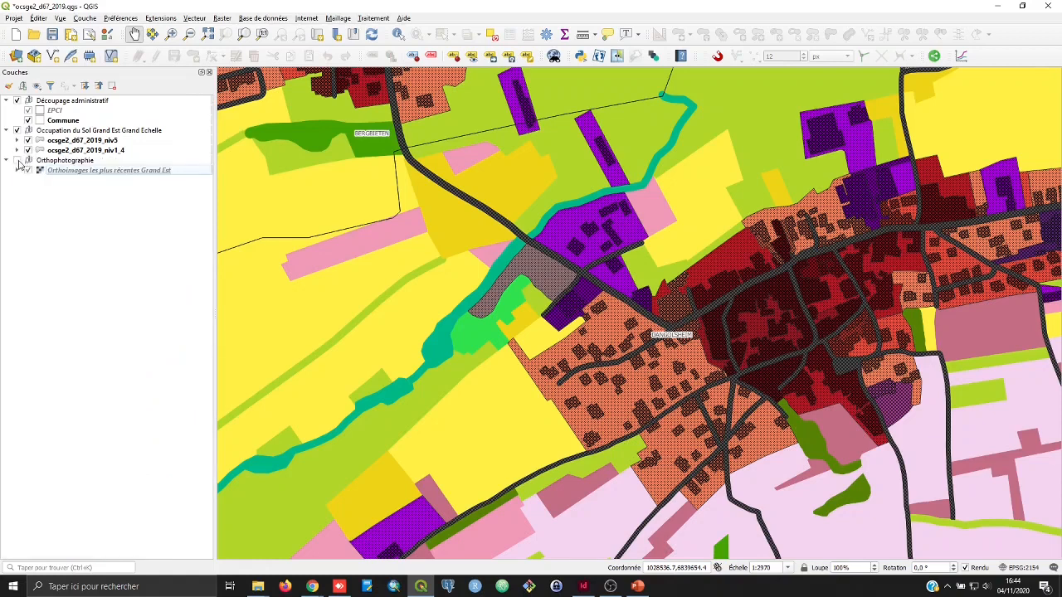
Display the Orthophotographie group and toggle the Occupation du Sol Grand Est group off and on to compare it with the imagery.
{"action": "left_click", "coordinate": [17, 162]}
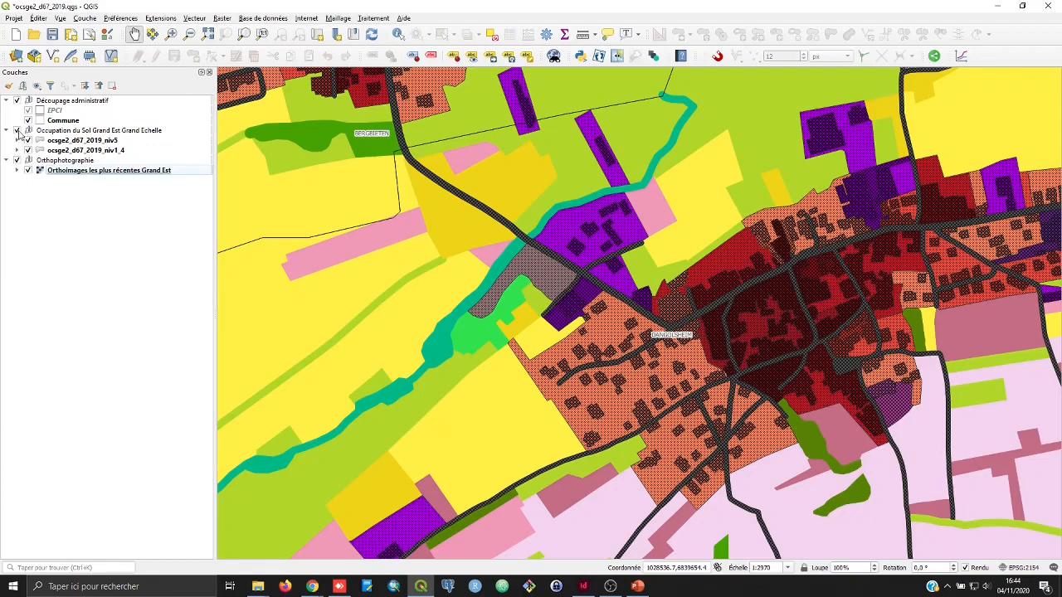
{"action": "left_click", "coordinate": [18, 132]}
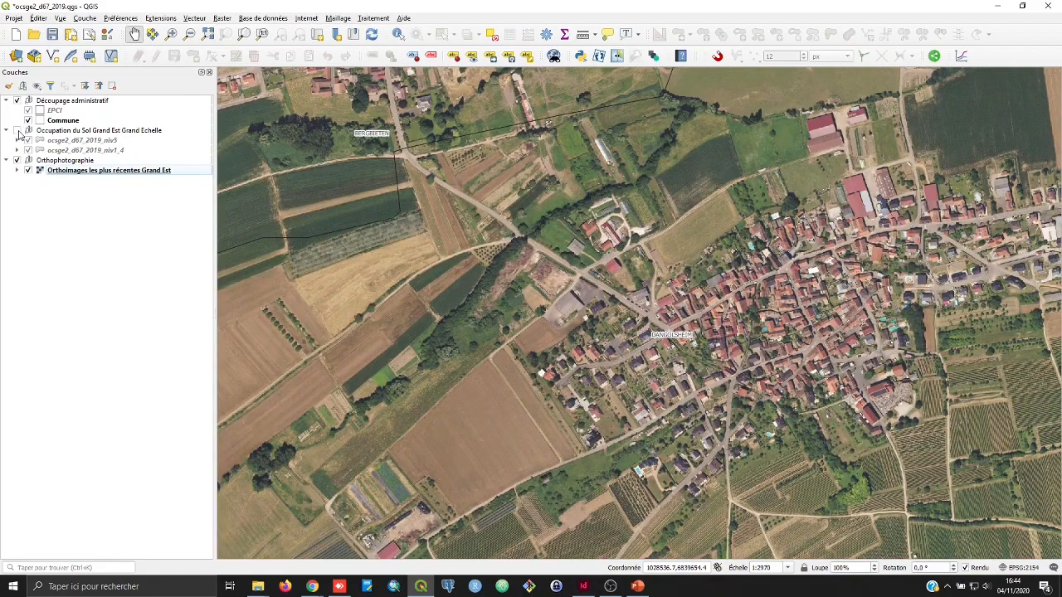
{"action": "left_click", "coordinate": [18, 131]}
{"action": "left_click", "coordinate": [18, 132]}
{"action": "left_click", "coordinate": [18, 132]}
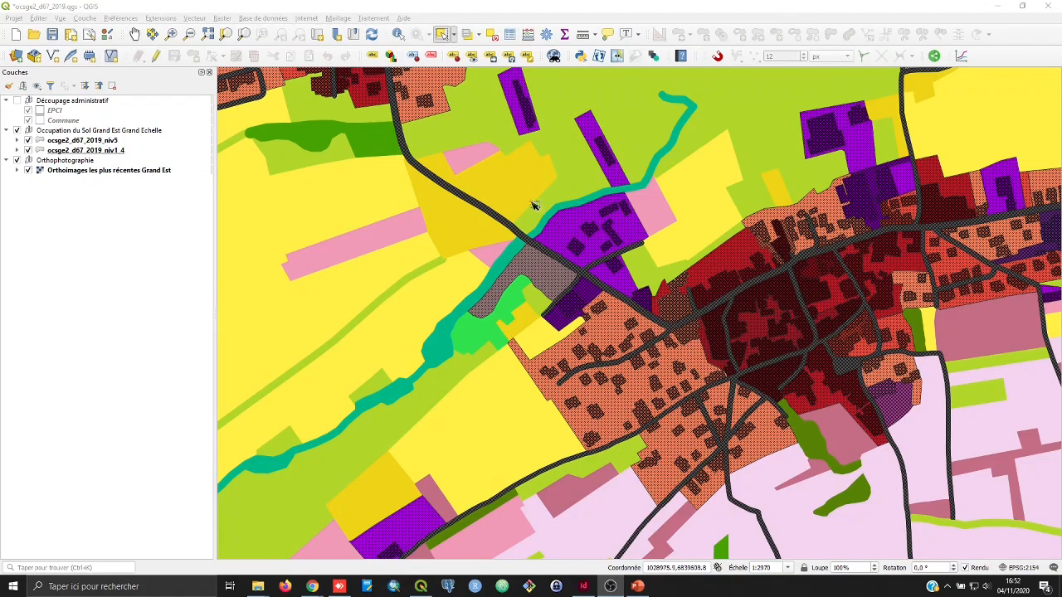
Identify the purple land-use polygon northwest of Dangolsheim on the map.
{"action": "left_click", "coordinate": [398, 35]}
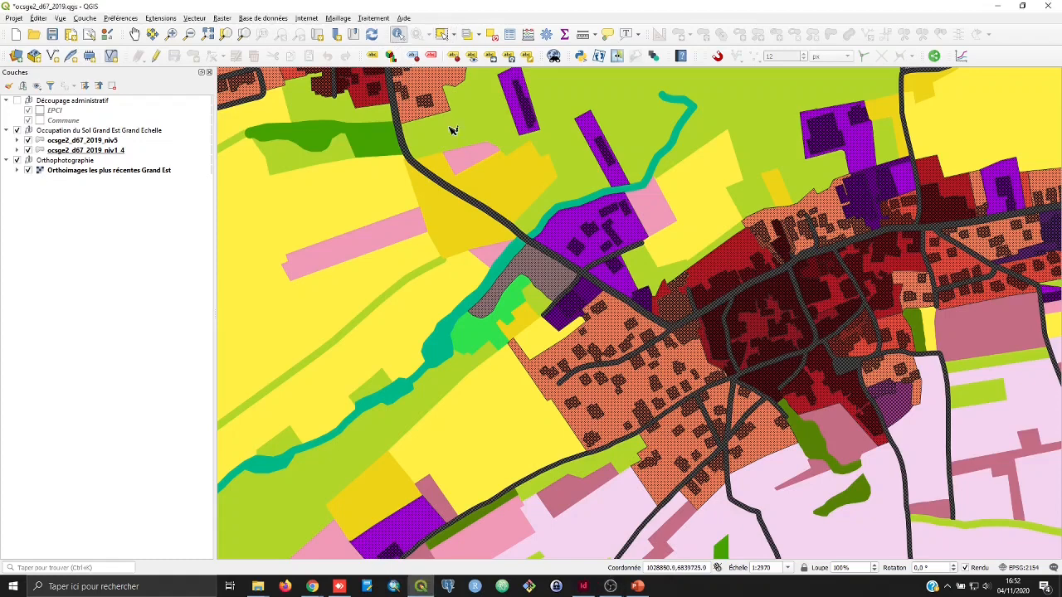
{"action": "left_click", "coordinate": [572, 224]}
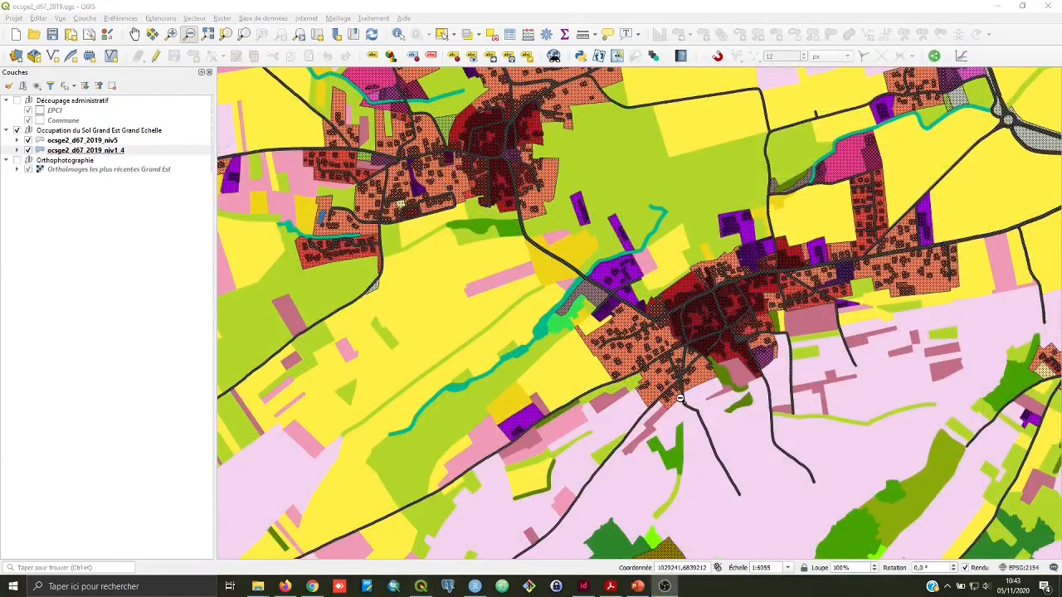
Examine the land-use map at several places and scales, finishing with the full extent of the data.
{"action": "left_click", "coordinate": [134, 34]}
{"action": "left_click_drag", "start_coordinate": [321, 172], "coordinate": [669, 388]}
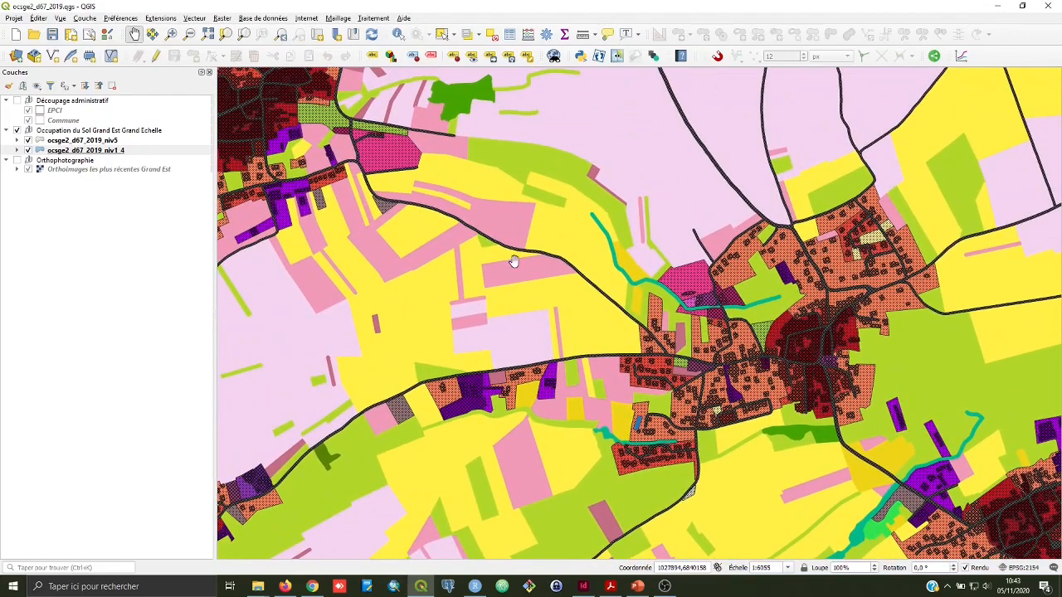
{"action": "left_click", "coordinate": [170, 34]}
{"action": "left_click_drag", "start_coordinate": [607, 274], "coordinate": [853, 465]}
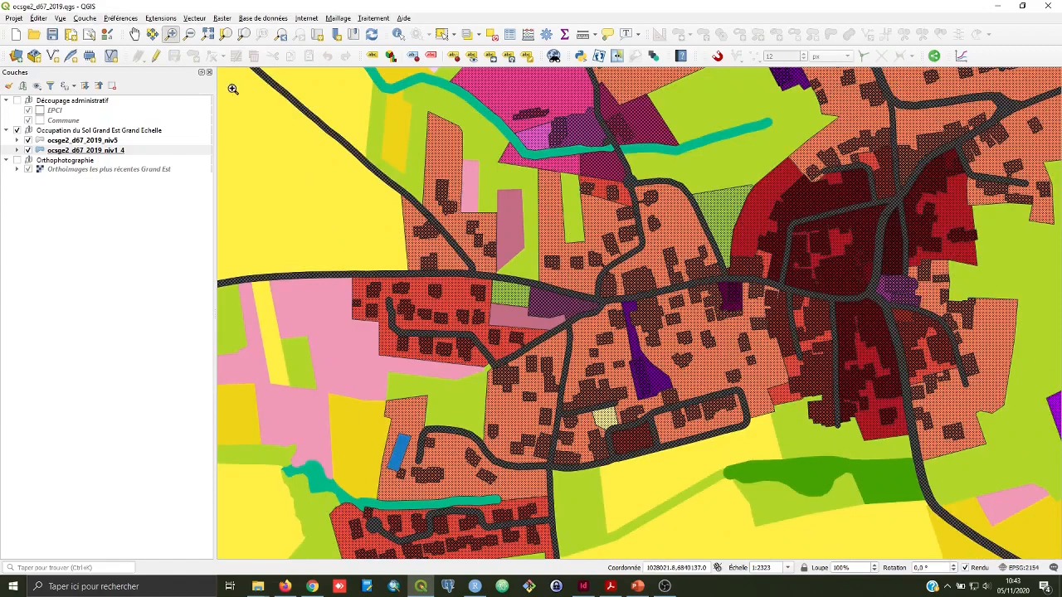
{"action": "left_click", "coordinate": [190, 35]}
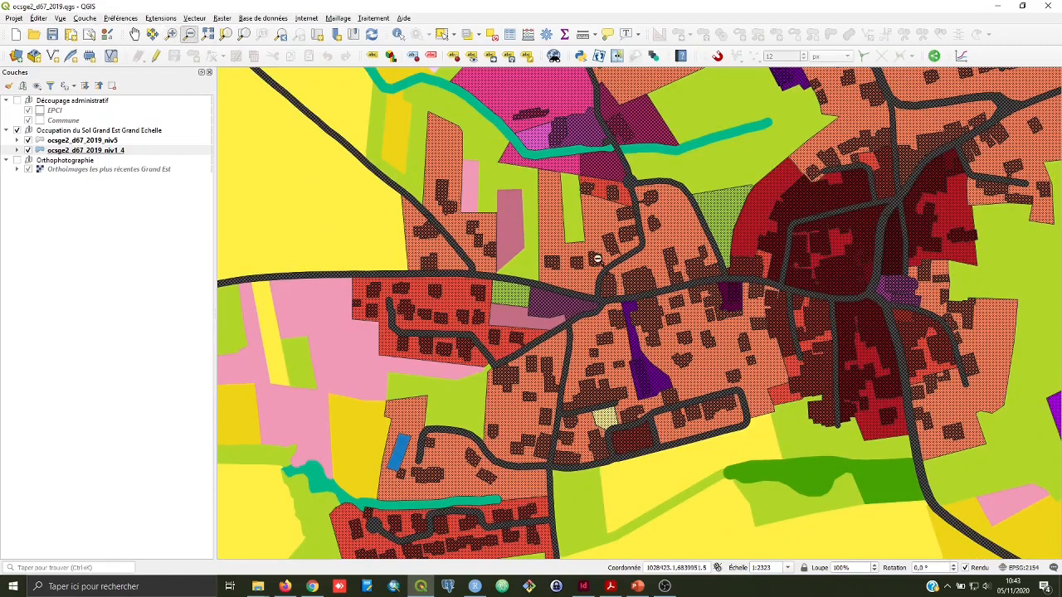
{"action": "left_click_drag", "start_coordinate": [312, 82], "coordinate": [945, 537]}
{"action": "left_click", "coordinate": [212, 36]}
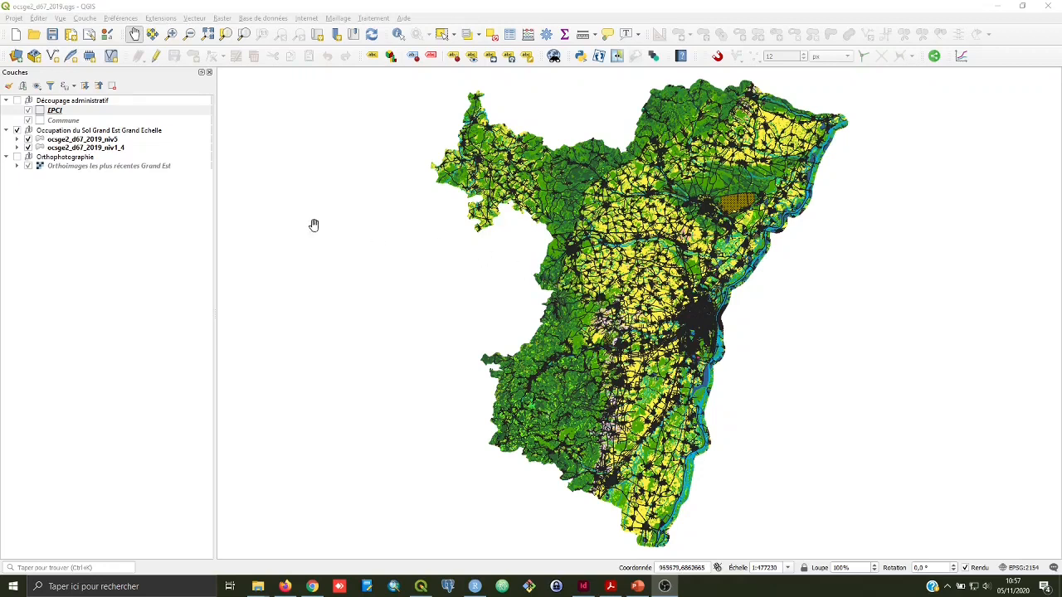
Start a new empty project.
{"action": "left_click", "coordinate": [15, 18]}
{"action": "left_click", "coordinate": [30, 31]}
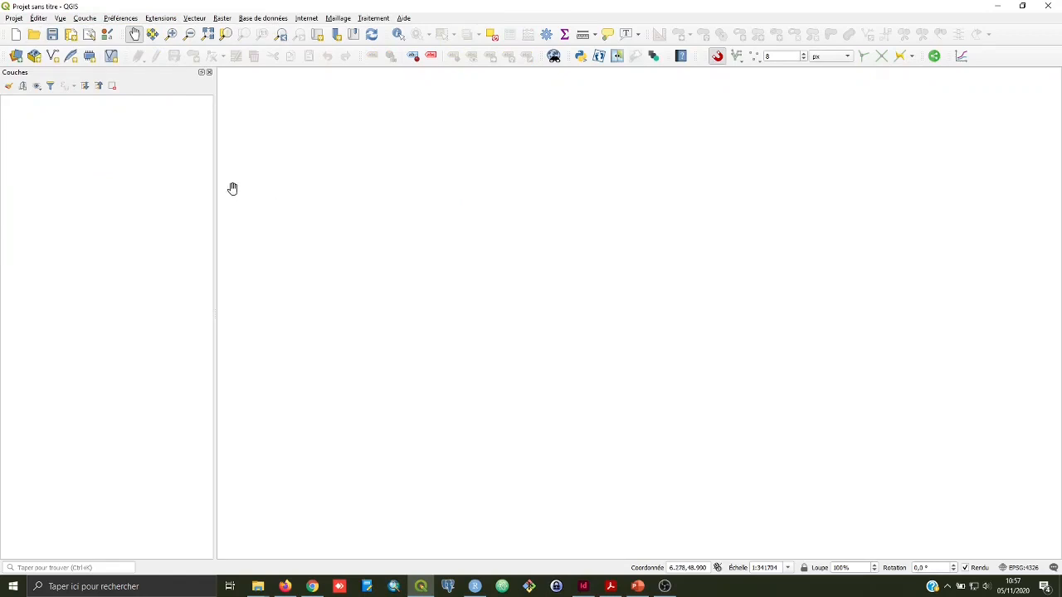
Add only the ocsge2_d67_2019 polygon layer from the file ocsge2_d67_2019.gpkg as a vector layer.
{"action": "left_click", "coordinate": [20, 61]}
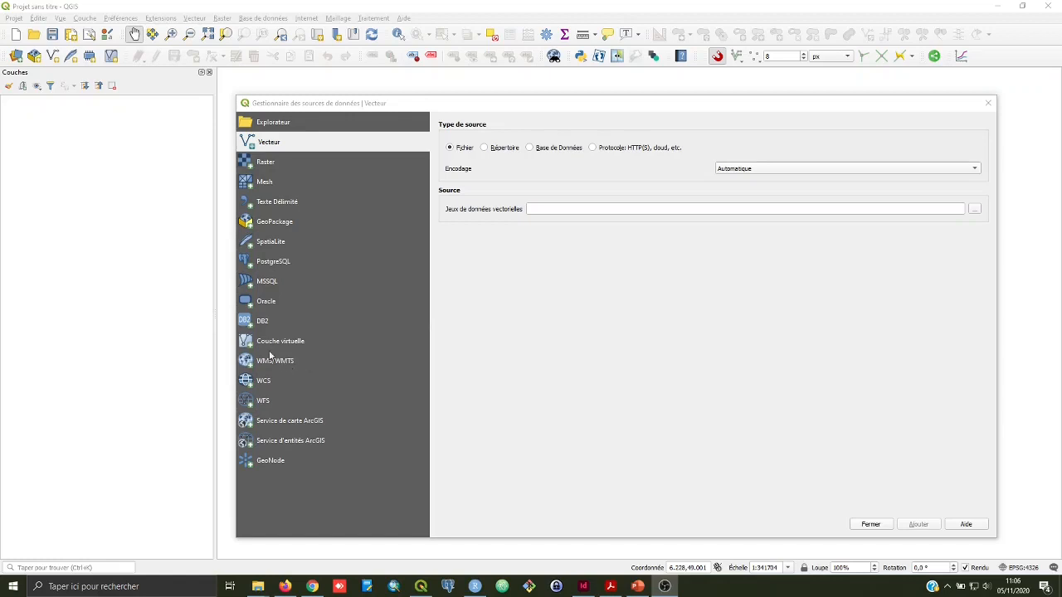
{"action": "left_click", "coordinate": [280, 147]}
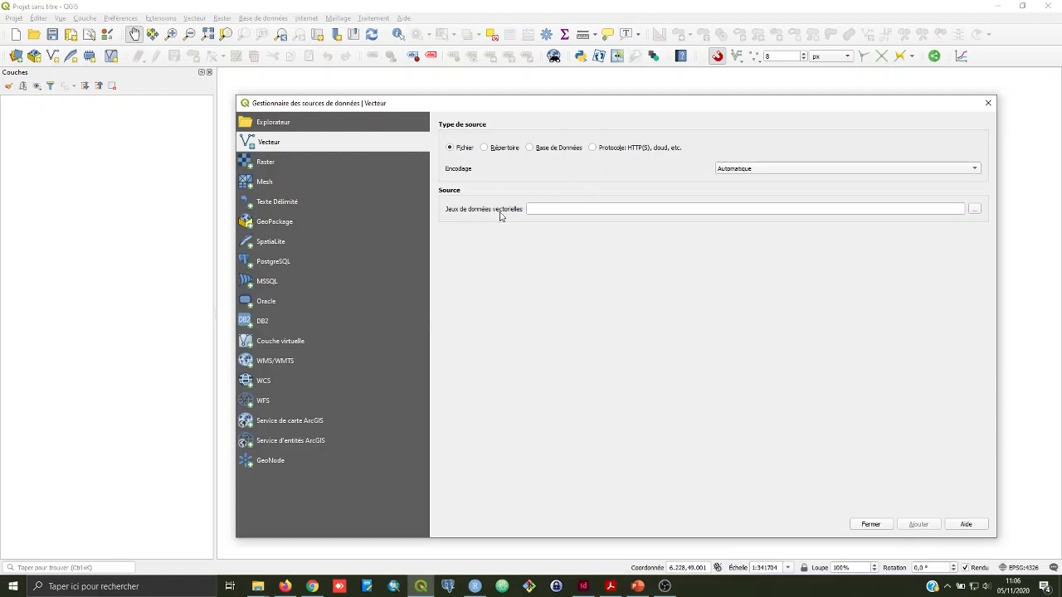
{"action": "left_click", "coordinate": [974, 210]}
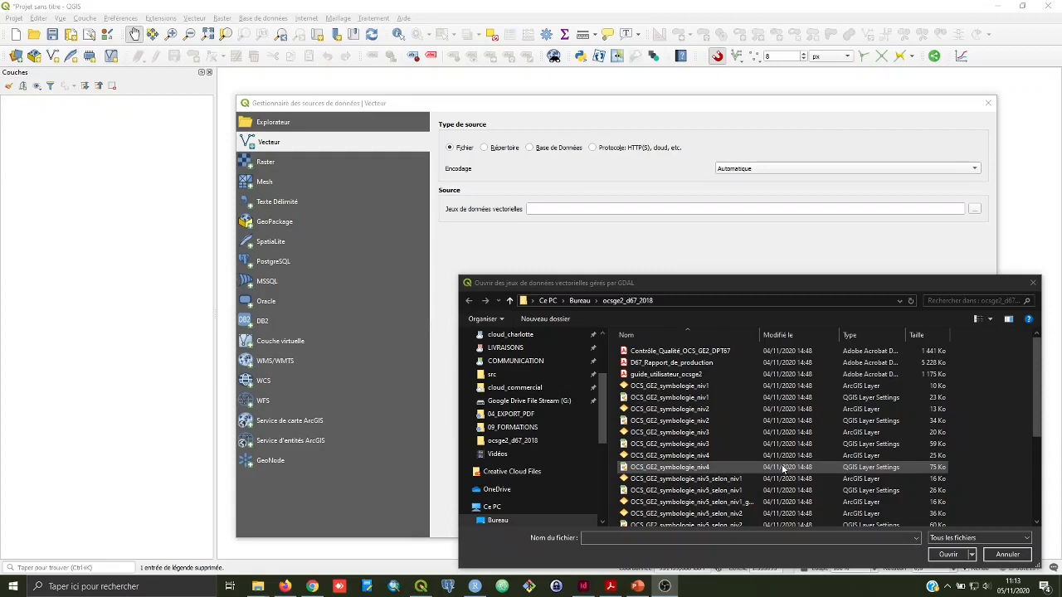
{"action": "scroll", "coordinate": [782, 470], "scroll_direction": "down", "scroll_amount": 4}
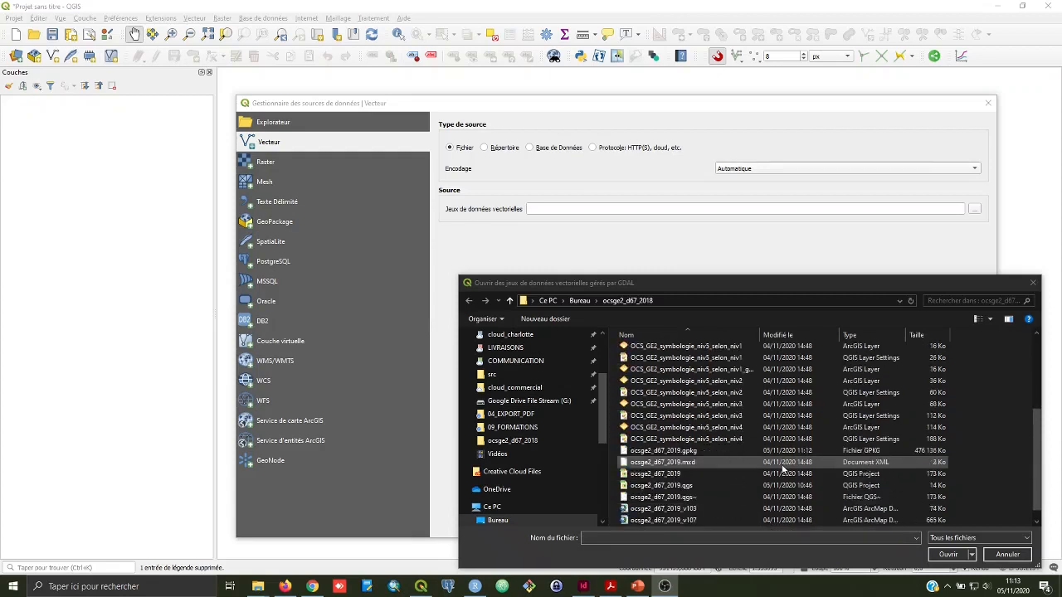
{"action": "left_click", "coordinate": [786, 451]}
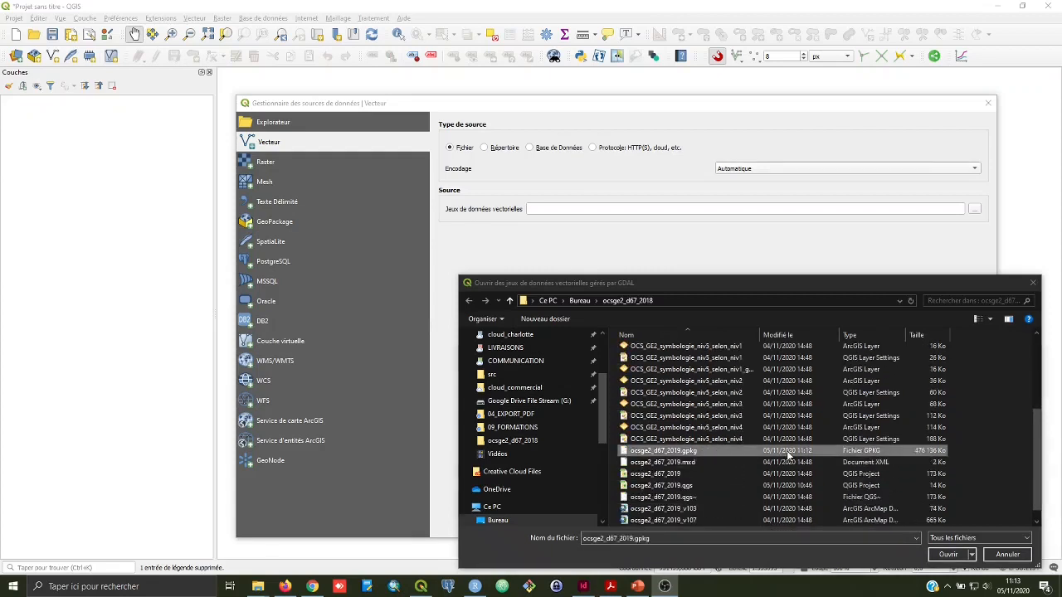
{"action": "left_click", "coordinate": [941, 554]}
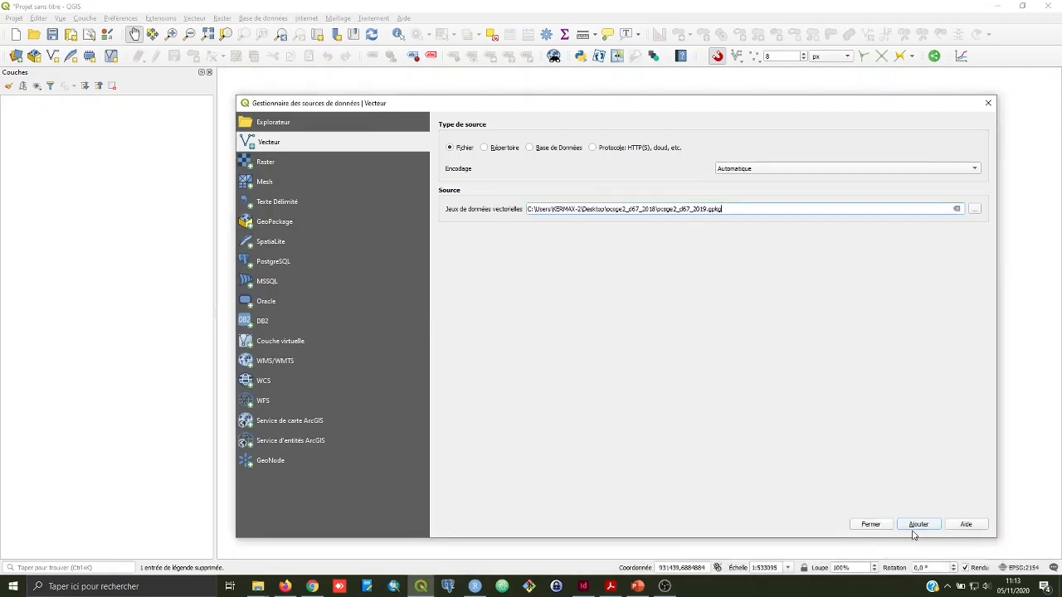
{"action": "left_click", "coordinate": [909, 526]}
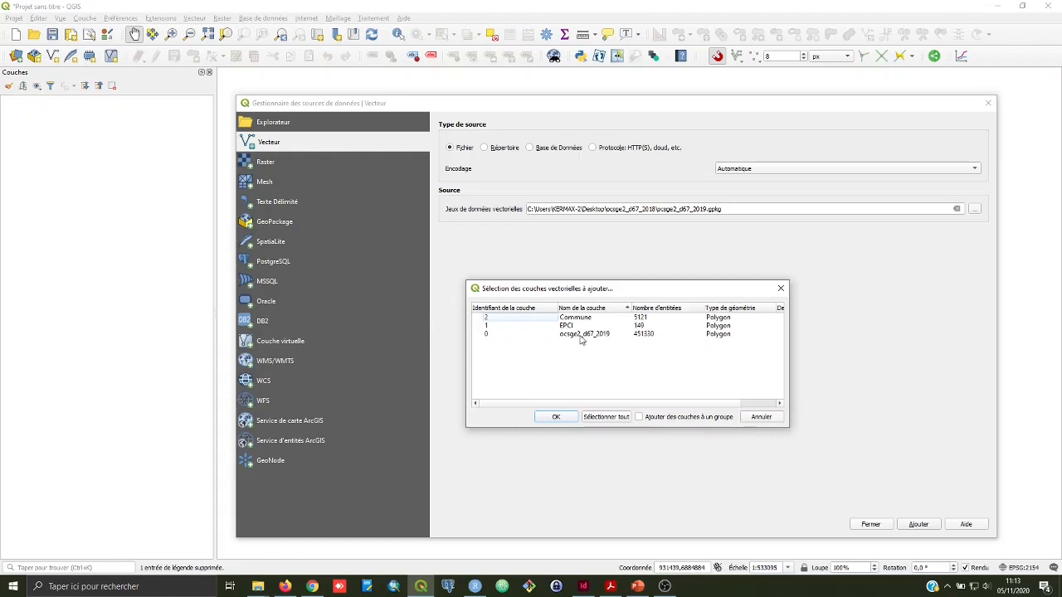
{"action": "left_click", "coordinate": [581, 335]}
{"action": "left_click", "coordinate": [559, 417]}
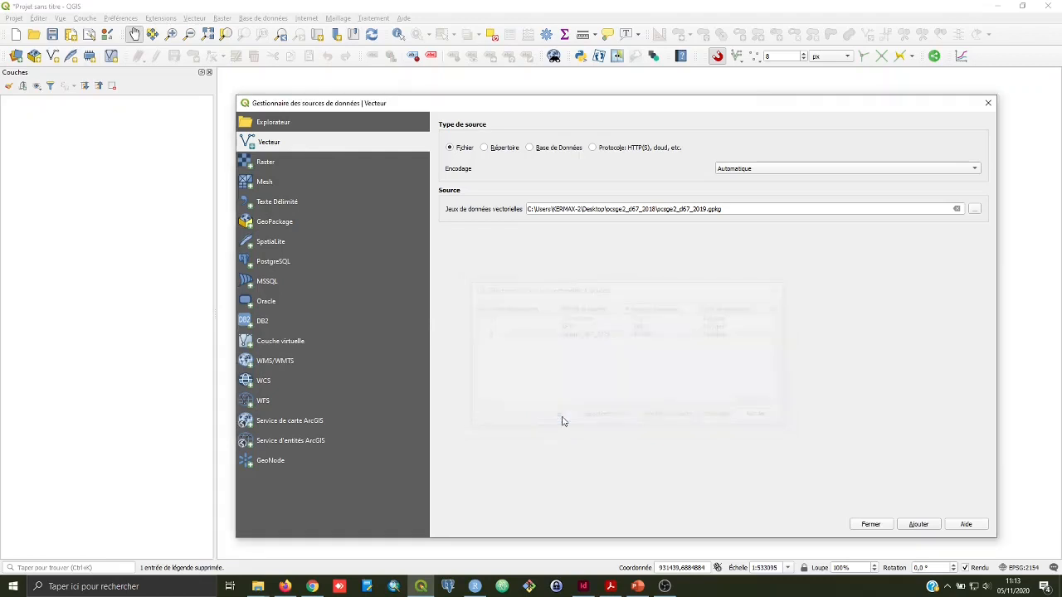
{"action": "left_click", "coordinate": [871, 525]}
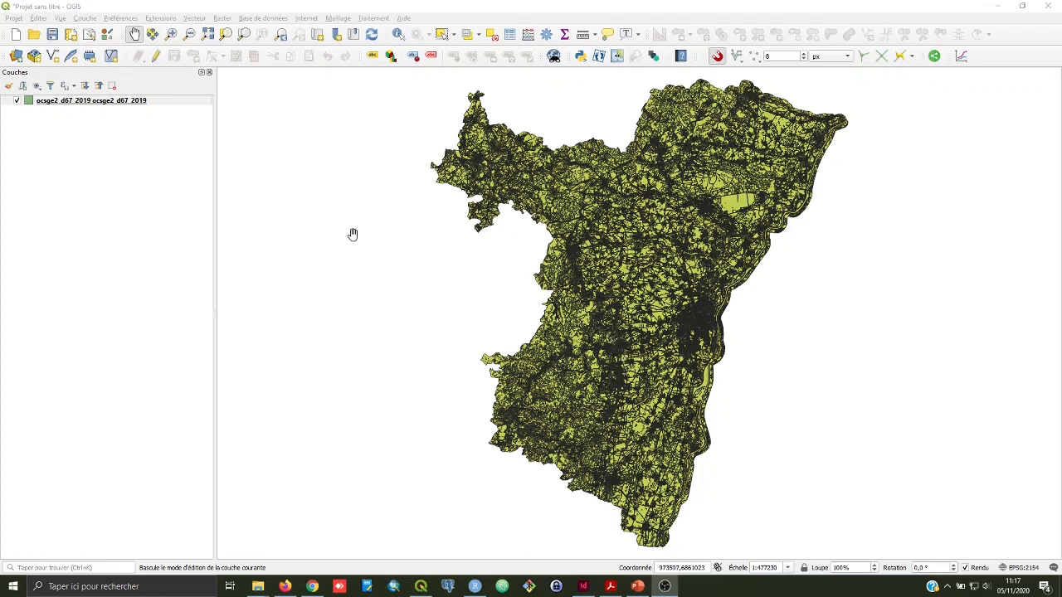
Review the symbology properties of the ocsge2_d67_2019 layer, including renderer types, simple fill settings and layer rendering options.
{"action": "right_click", "coordinate": [55, 104]}
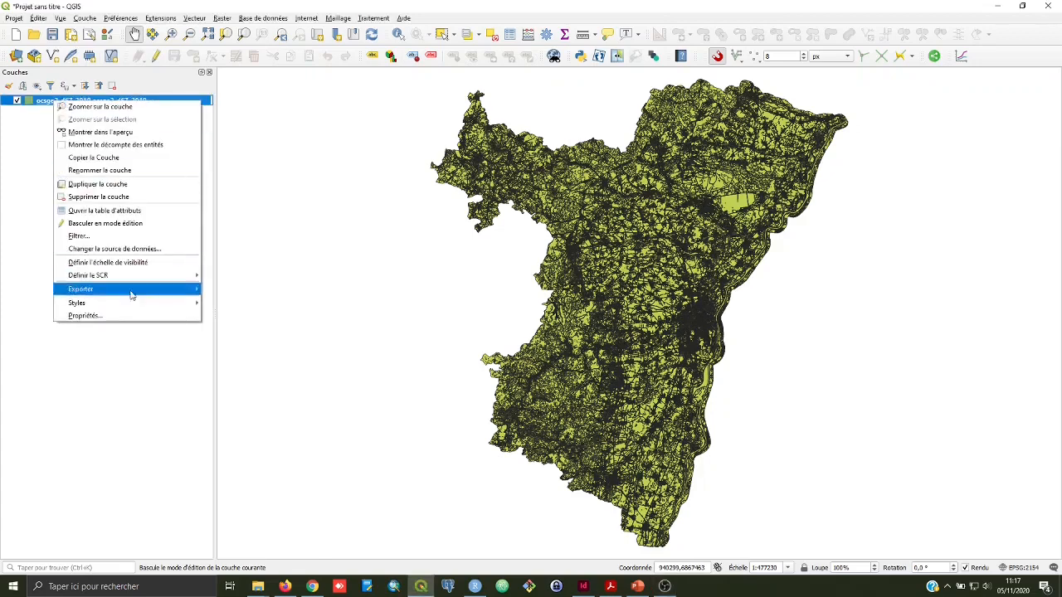
{"action": "left_click", "coordinate": [132, 316]}
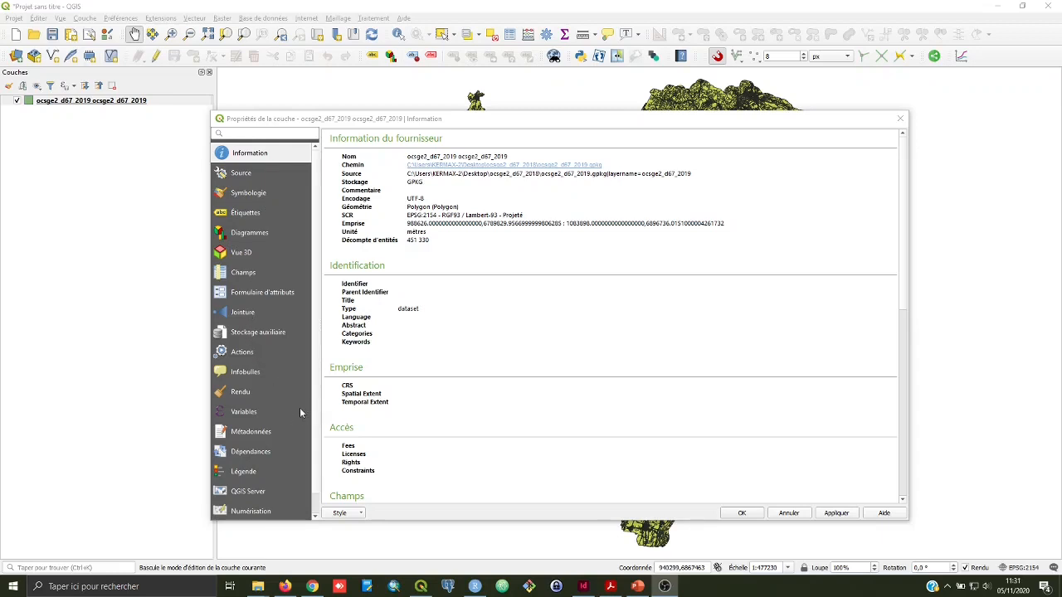
{"action": "left_click", "coordinate": [265, 196]}
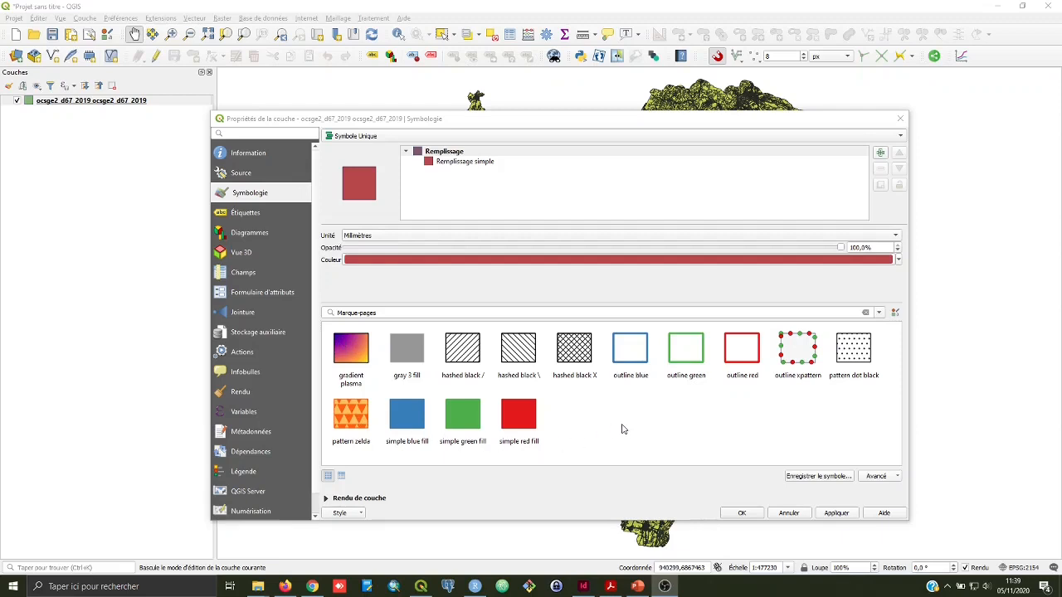
{"action": "left_click", "coordinate": [902, 138]}
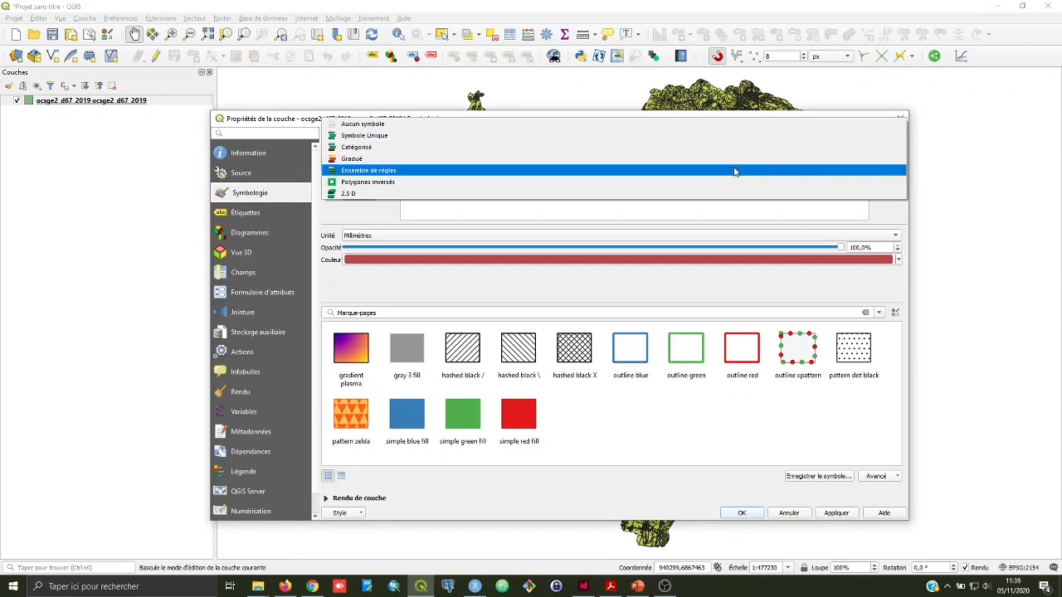
{"action": "left_click", "coordinate": [379, 217]}
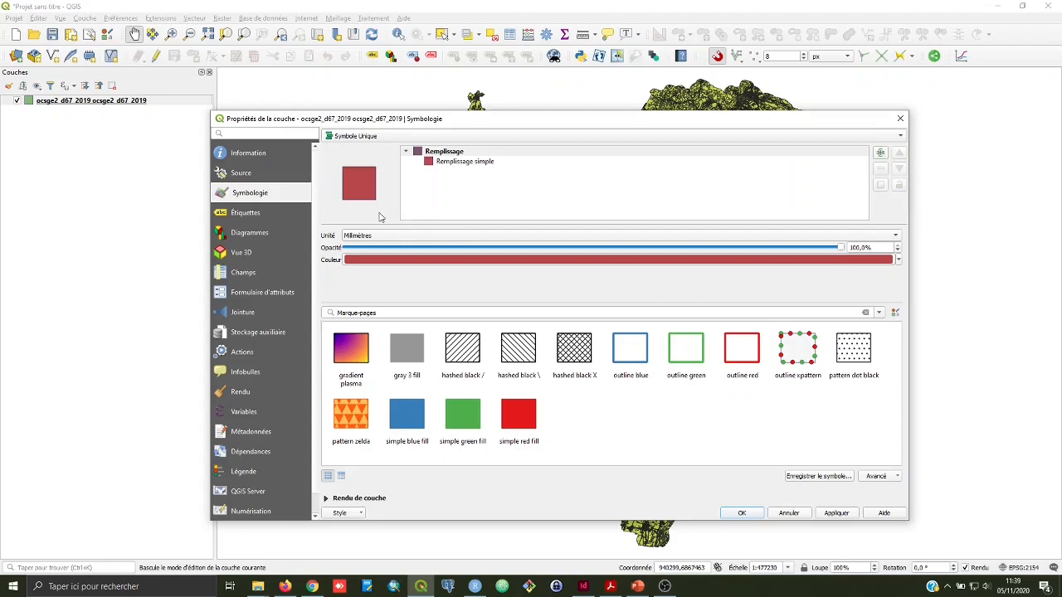
{"action": "left_click", "coordinate": [452, 163]}
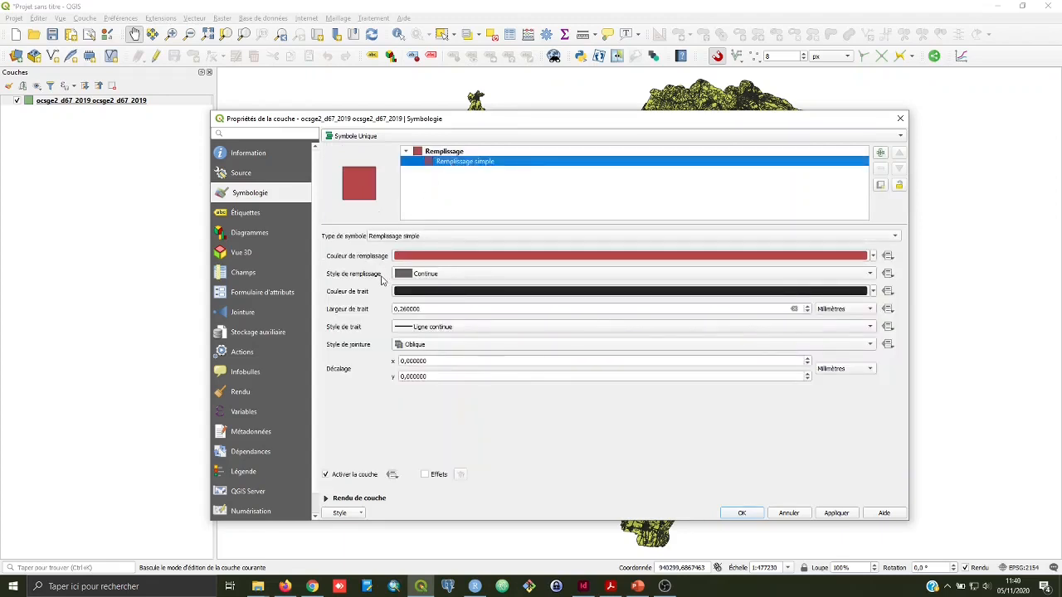
{"action": "left_click", "coordinate": [325, 498]}
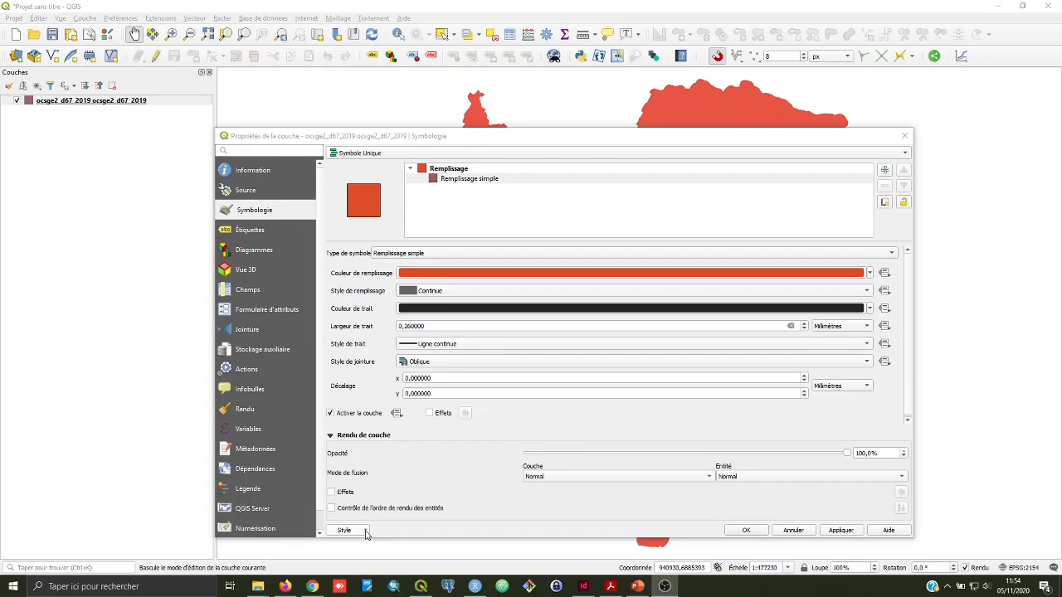
Load the style file OCS_GE2_symbologie_niv1 from the ocsge2_d67_2018 folder with all style categories onto the ocsge2_d67_2019 layer.
{"action": "left_click", "coordinate": [365, 531]}
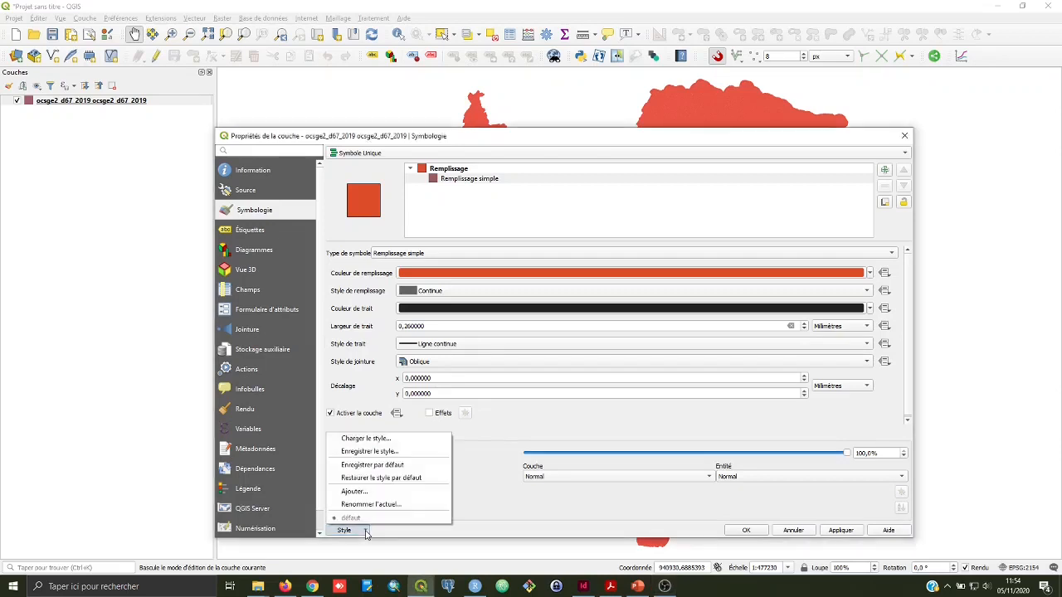
{"action": "left_click", "coordinate": [402, 442]}
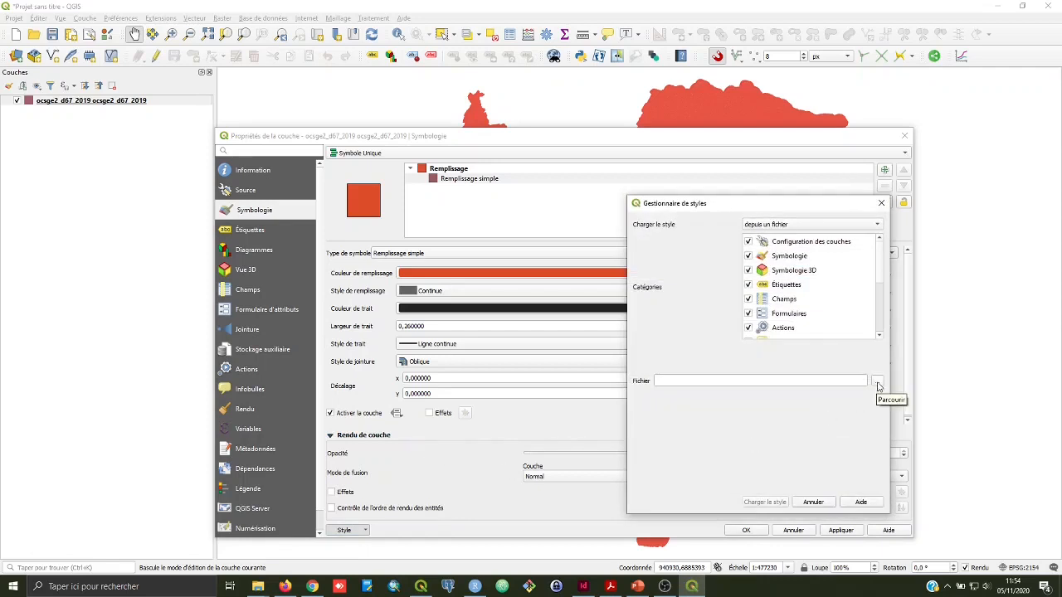
{"action": "left_click", "coordinate": [878, 381]}
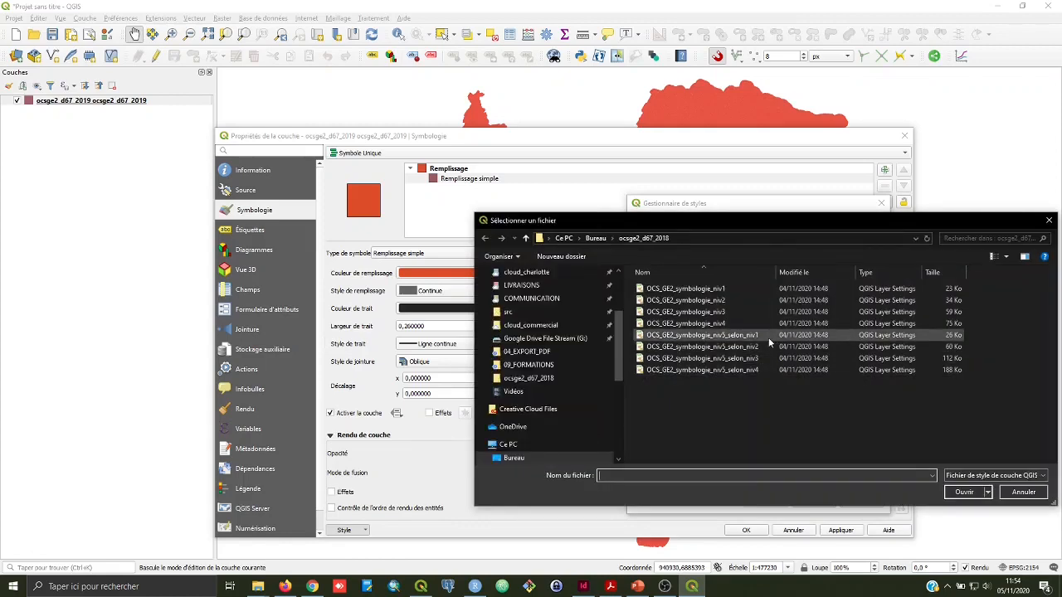
{"action": "left_click", "coordinate": [734, 289]}
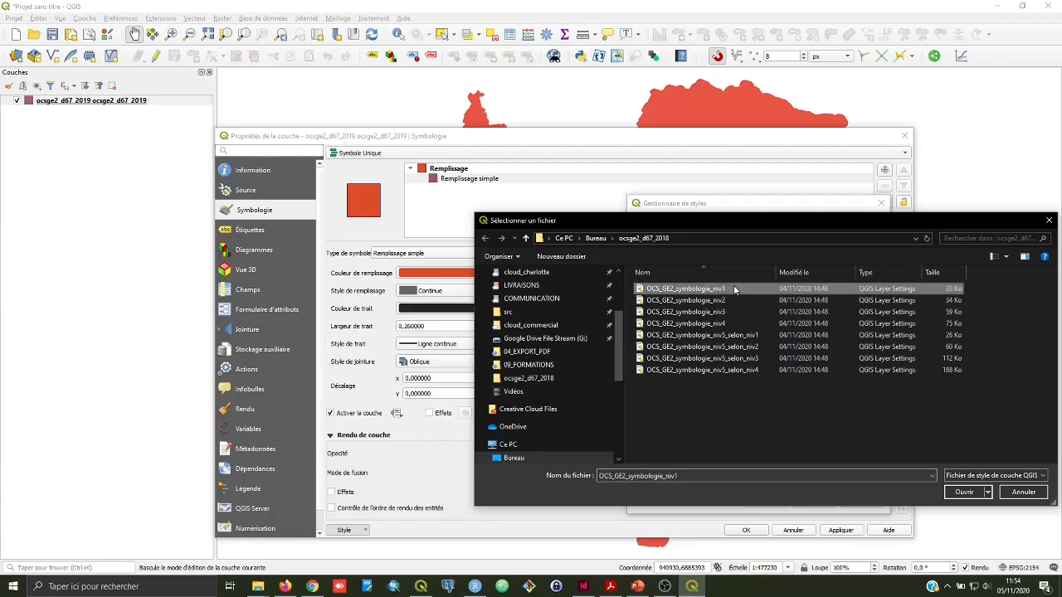
{"action": "left_click", "coordinate": [964, 492]}
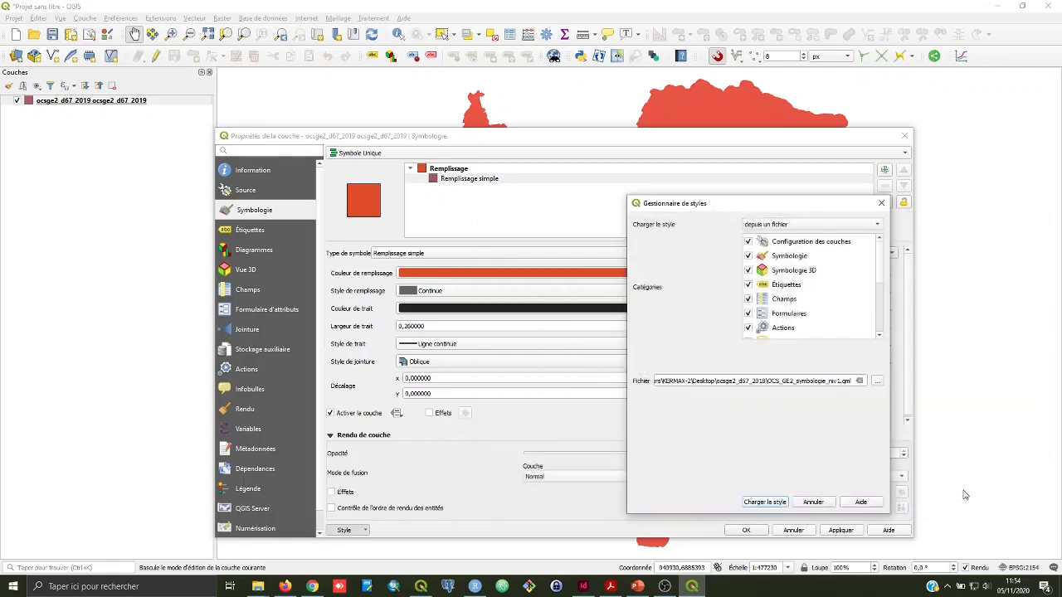
{"action": "left_click", "coordinate": [756, 503]}
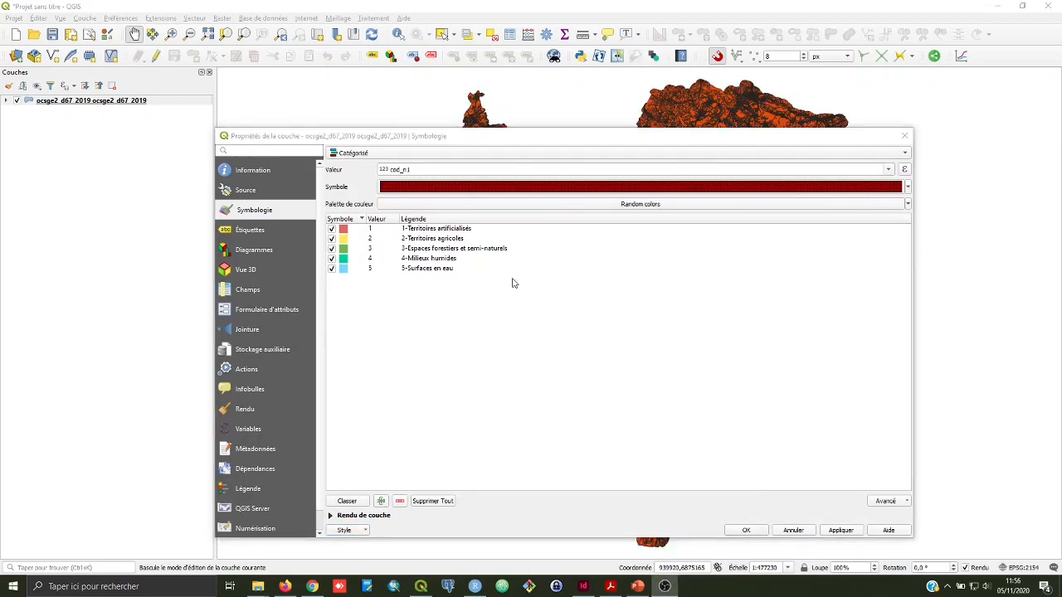
Review the fields available for classification, keep cod_n1, and apply the categorised symbology to the ocsge2_d67_2019 layer.
{"action": "left_click", "coordinate": [889, 170]}
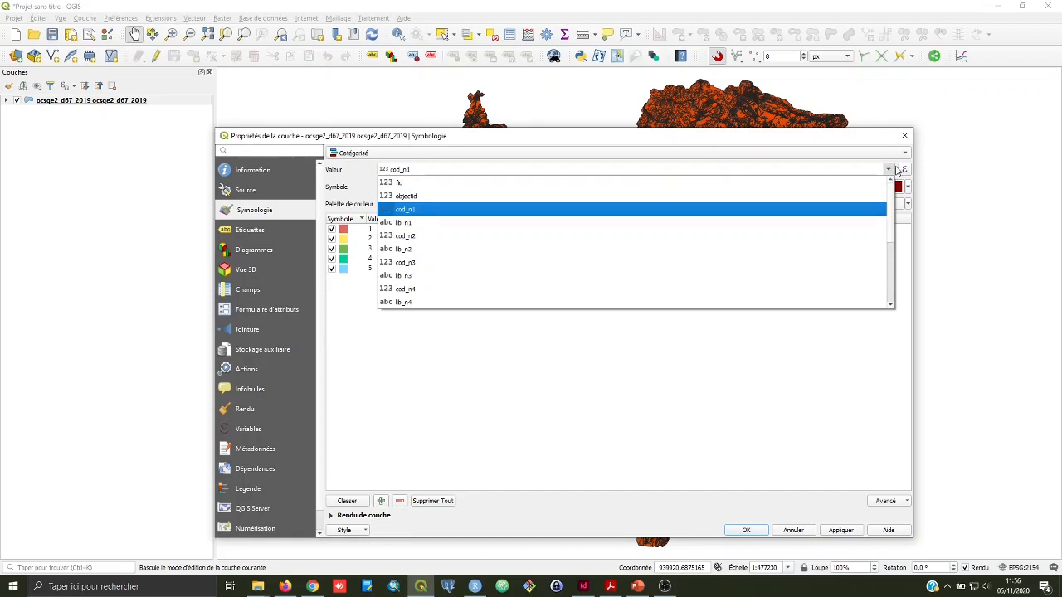
{"action": "left_click", "coordinate": [894, 170]}
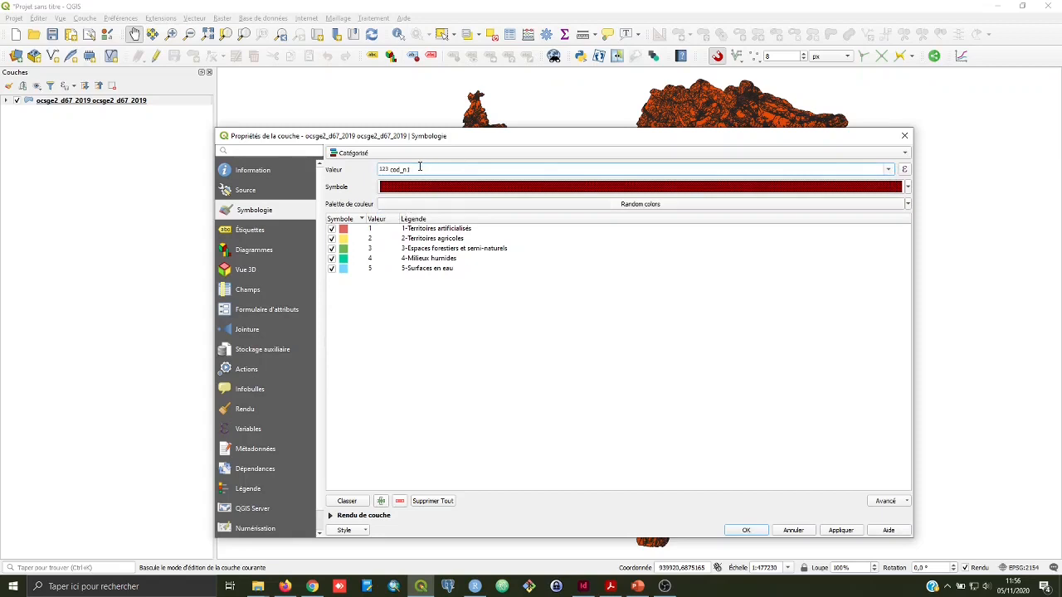
{"action": "left_click", "coordinate": [414, 169]}
{"action": "left_click", "coordinate": [889, 170]}
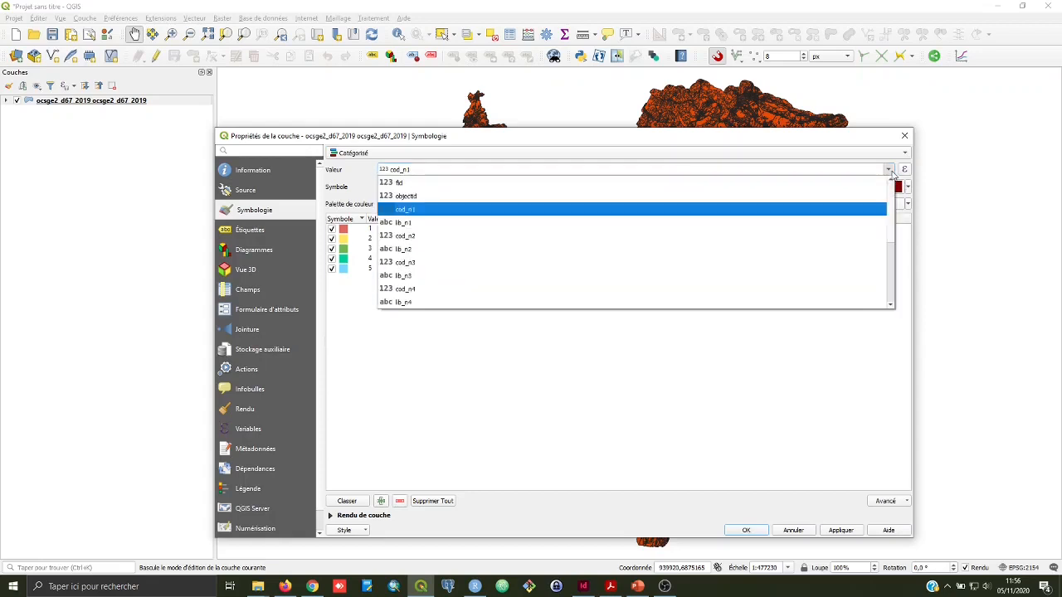
{"action": "left_click", "coordinate": [892, 171]}
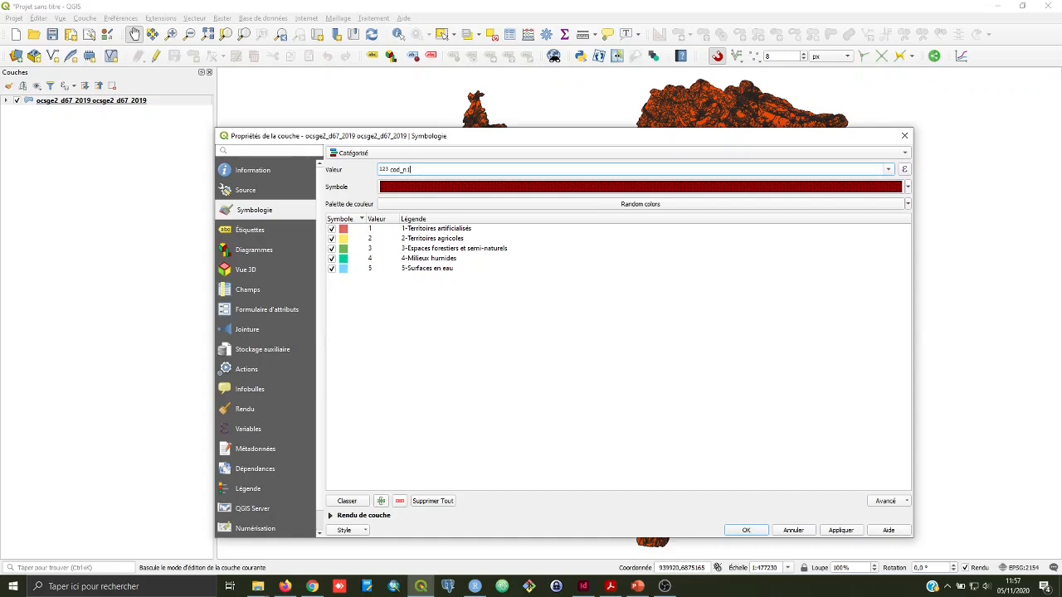
{"action": "left_click", "coordinate": [833, 531]}
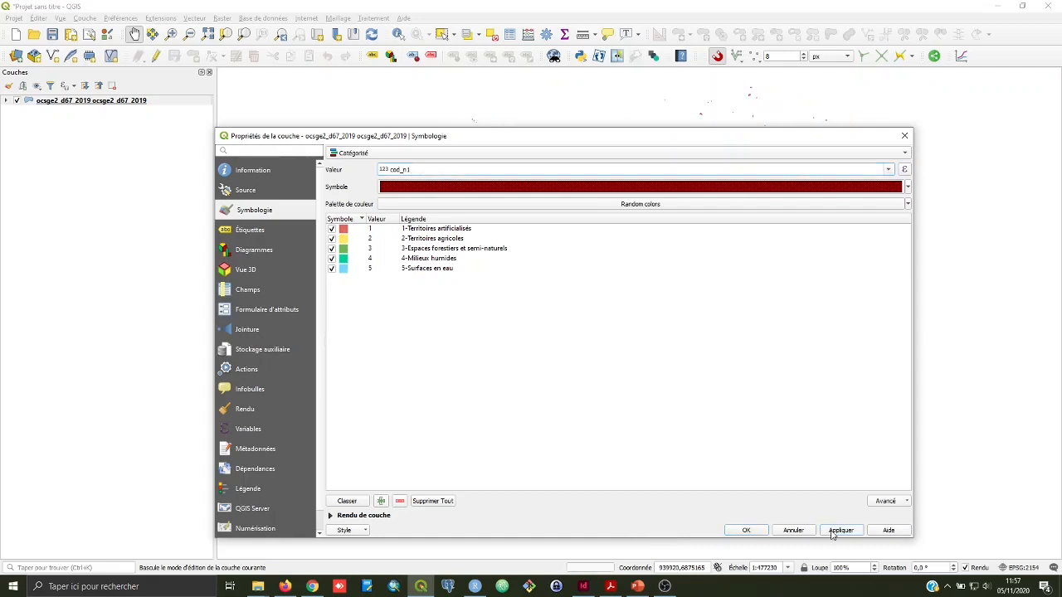
{"action": "left_click", "coordinate": [746, 530]}
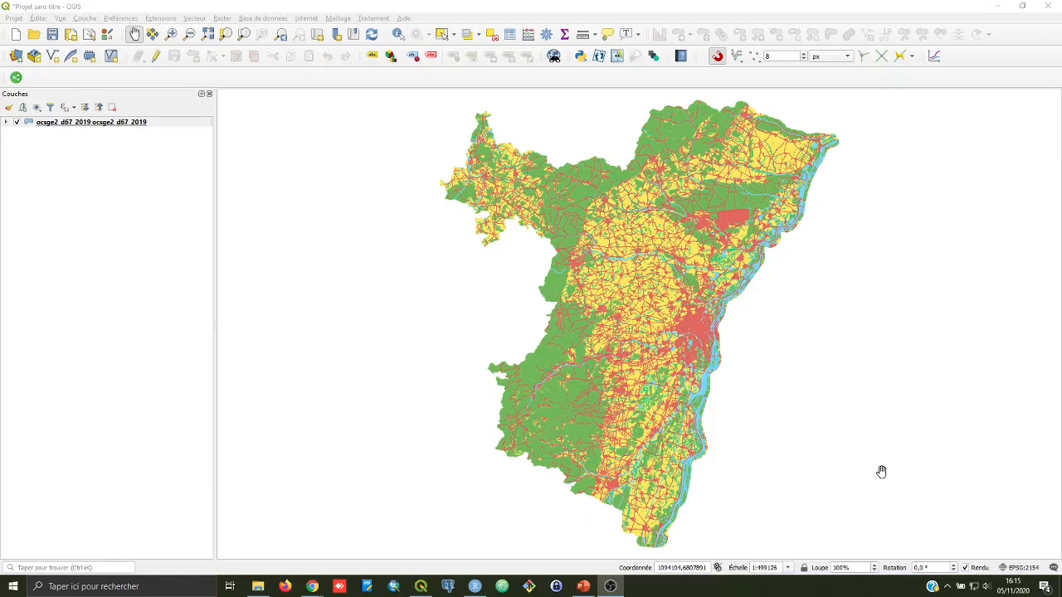
Find the GéoGrandEst plugin by searching for "Géogrand" and install it.
{"action": "left_click", "coordinate": [160, 18]}
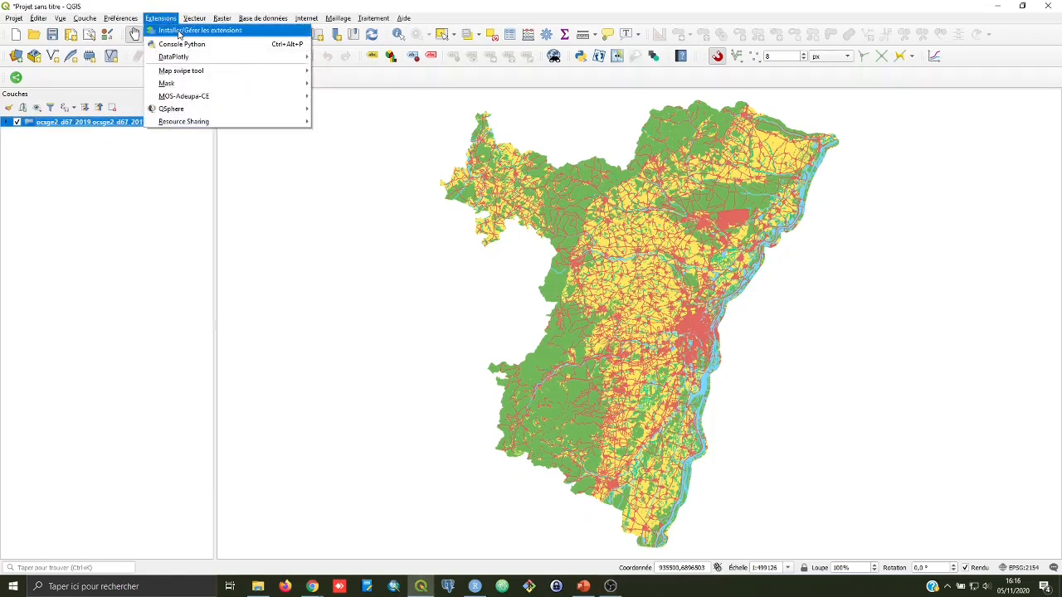
{"action": "left_click", "coordinate": [179, 32]}
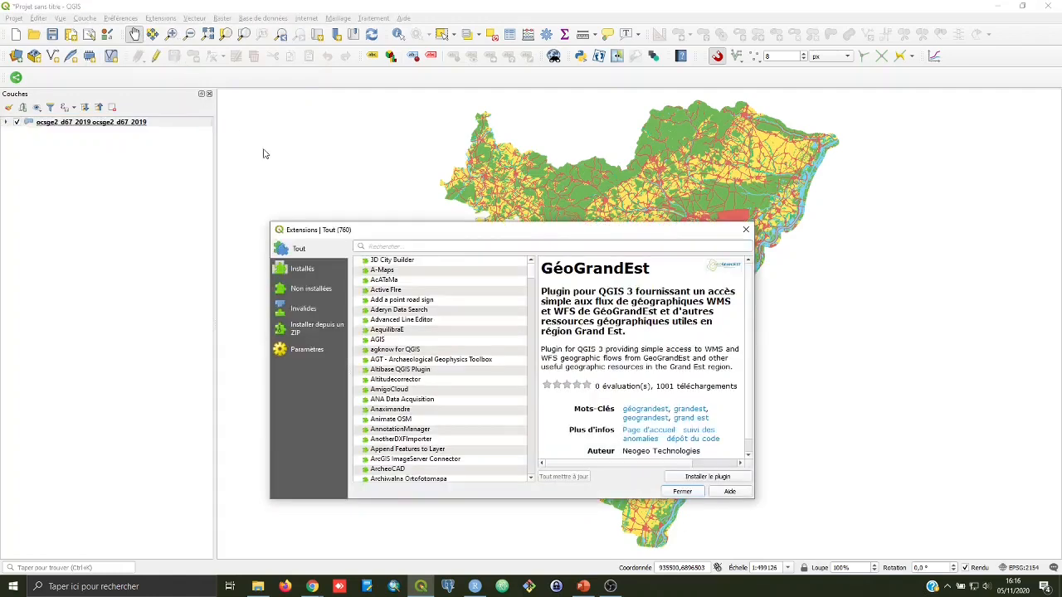
{"action": "left_click", "coordinate": [420, 248]}
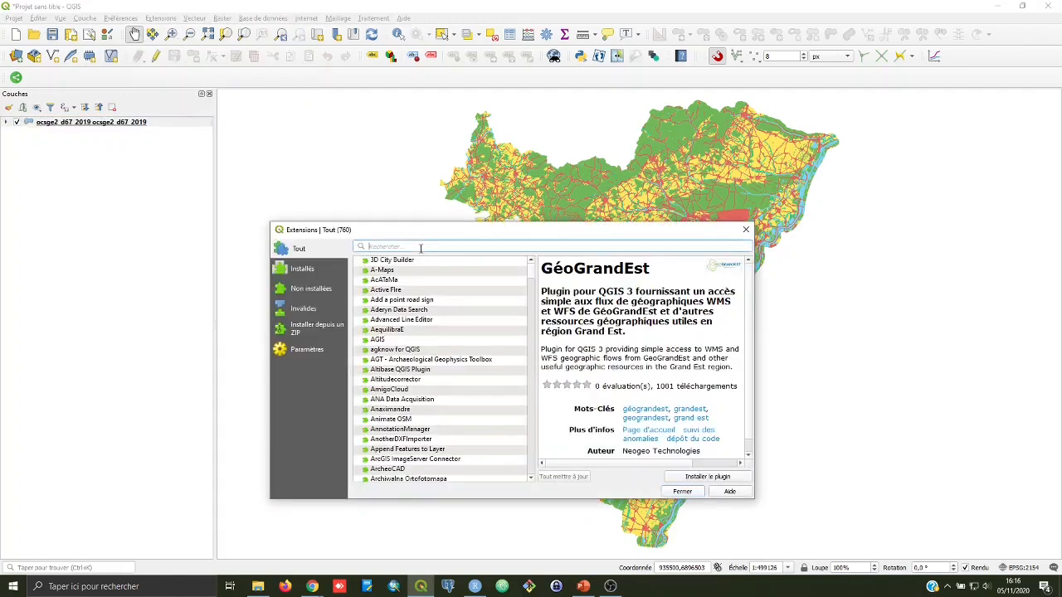
{"action": "type", "text": "Géo"}
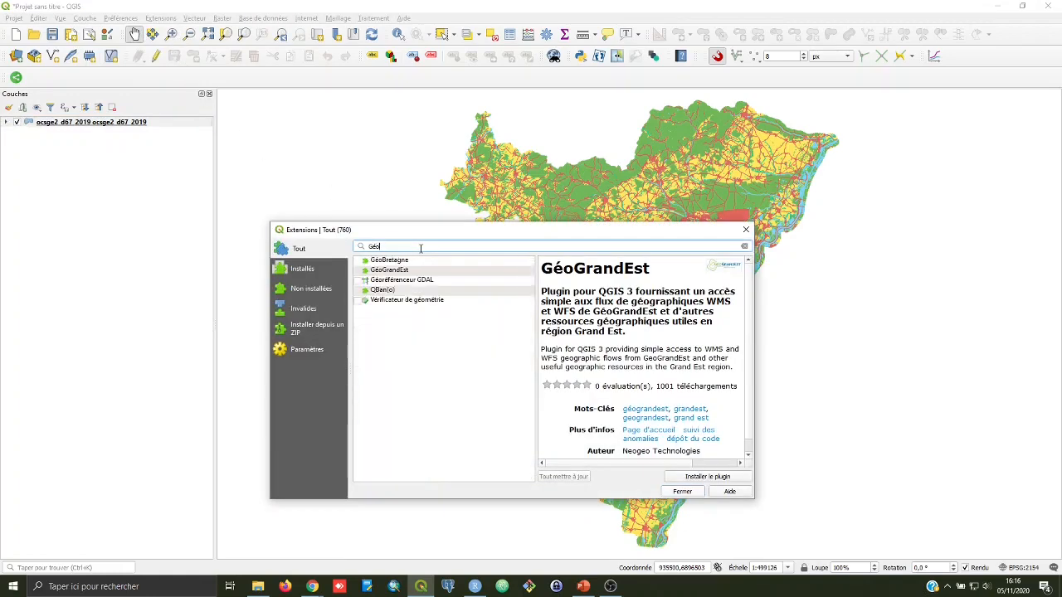
{"action": "type", "text": "grand"}
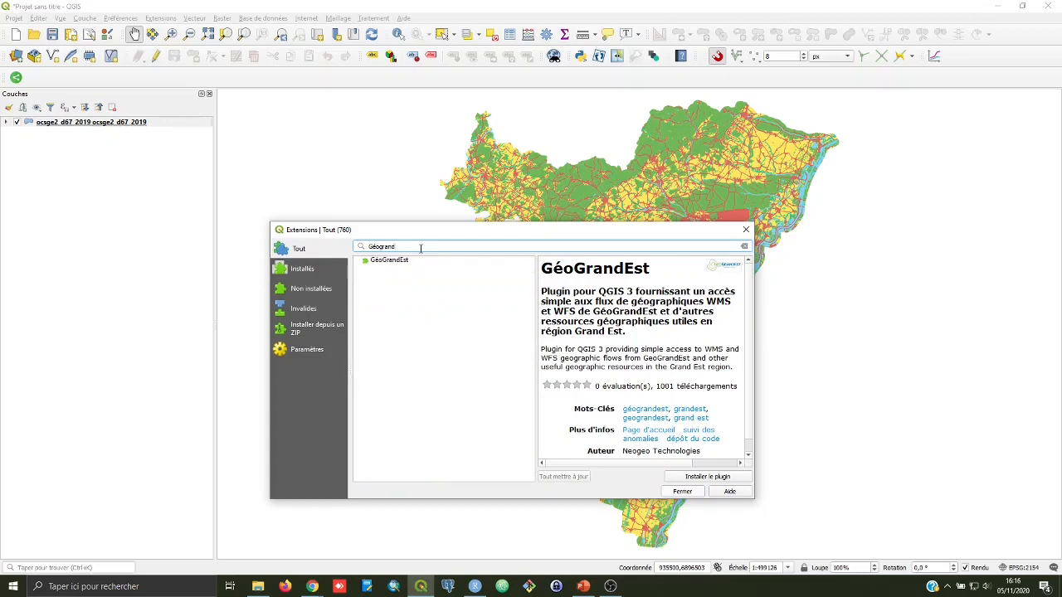
{"action": "left_click", "coordinate": [404, 264]}
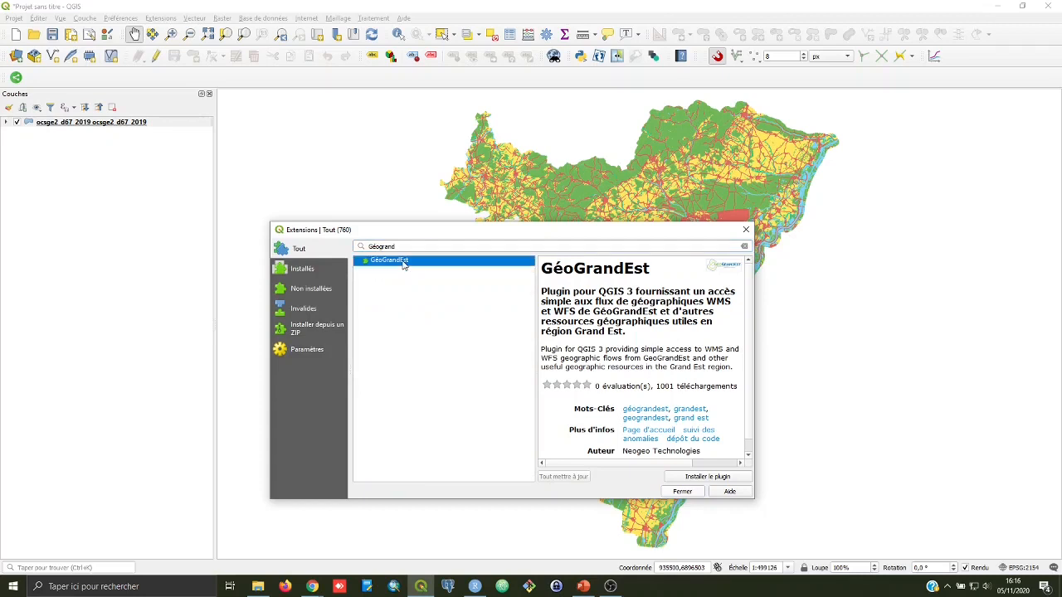
{"action": "left_click", "coordinate": [687, 477]}
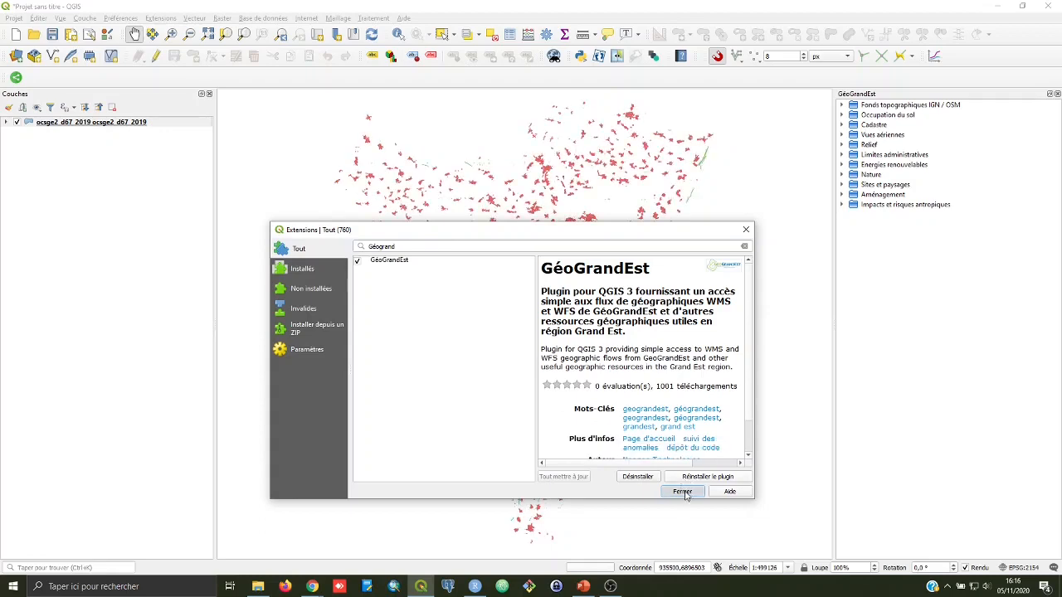
{"action": "left_click", "coordinate": [681, 492]}
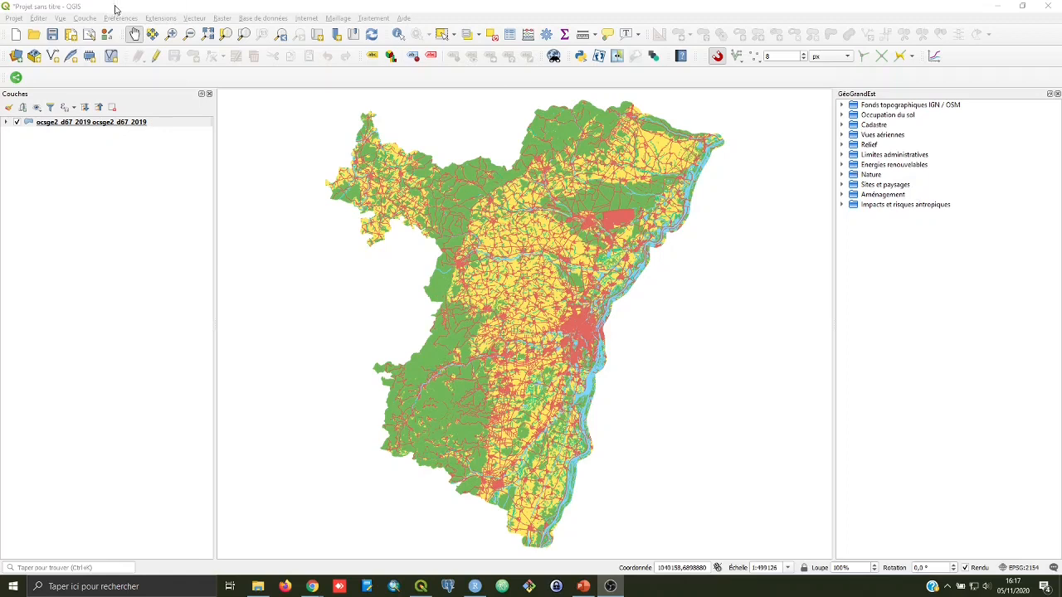
Display the side panel of the GéoGrandEst plugin.
{"action": "left_click", "coordinate": [161, 19]}
{"action": "mouse_move", "coordinate": [184, 137]}
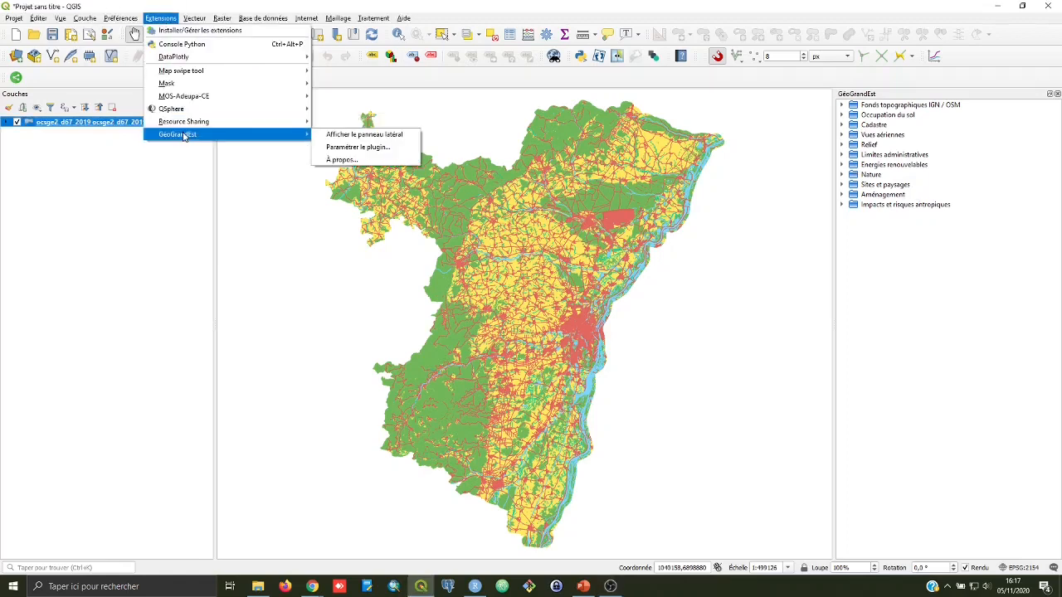
{"action": "left_click", "coordinate": [365, 136]}
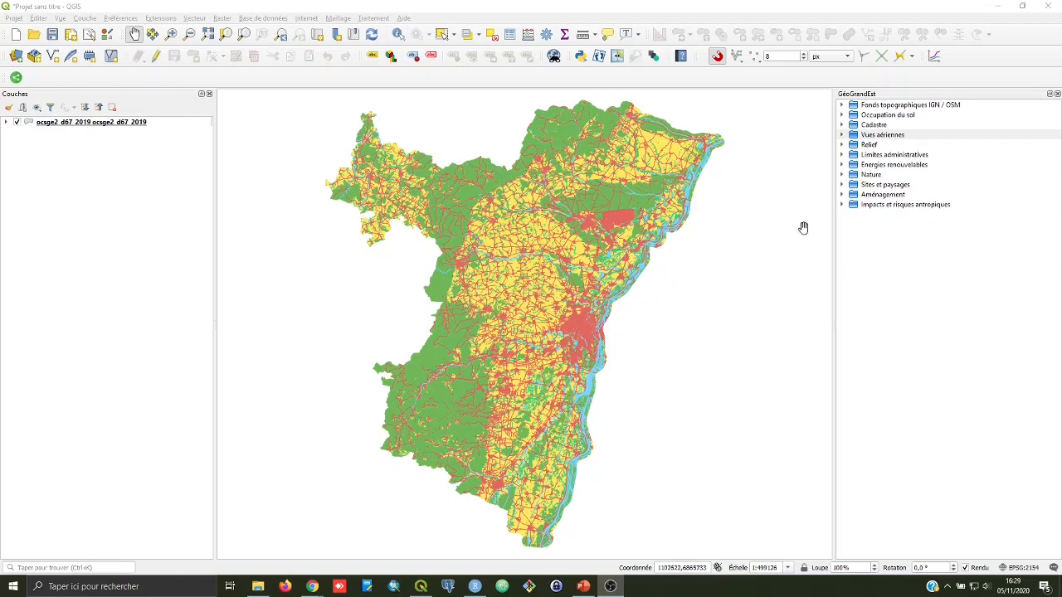
Add the GéoGrandEst recent RVB aerial view "Vue aérienne du Bas-Rhin - 2018" to the map and place it beneath the ocsge2_d67_2019 layer.
{"action": "left_click", "coordinate": [842, 135]}
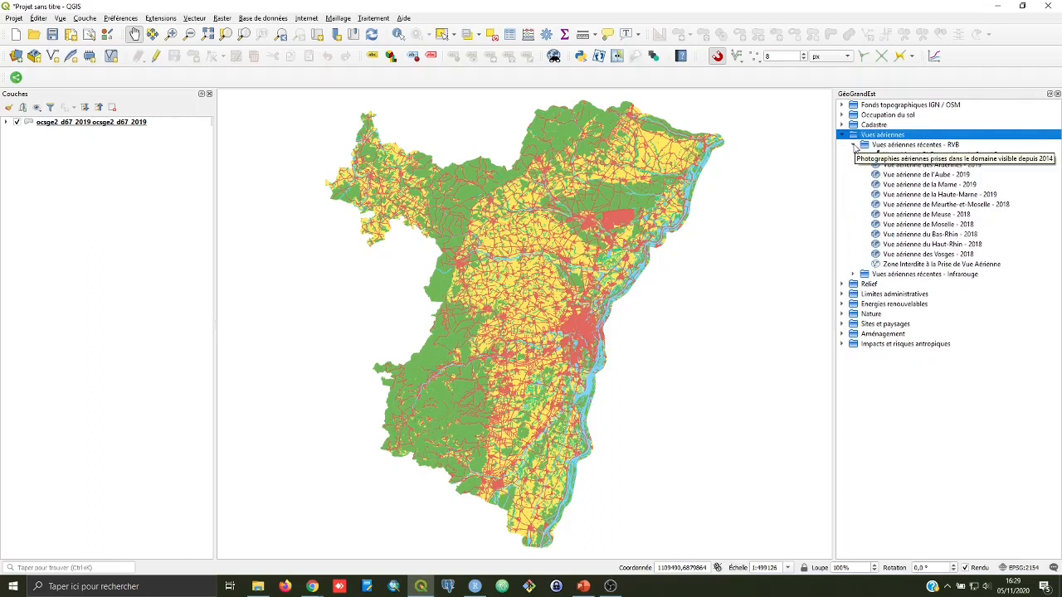
{"action": "left_click", "coordinate": [855, 146]}
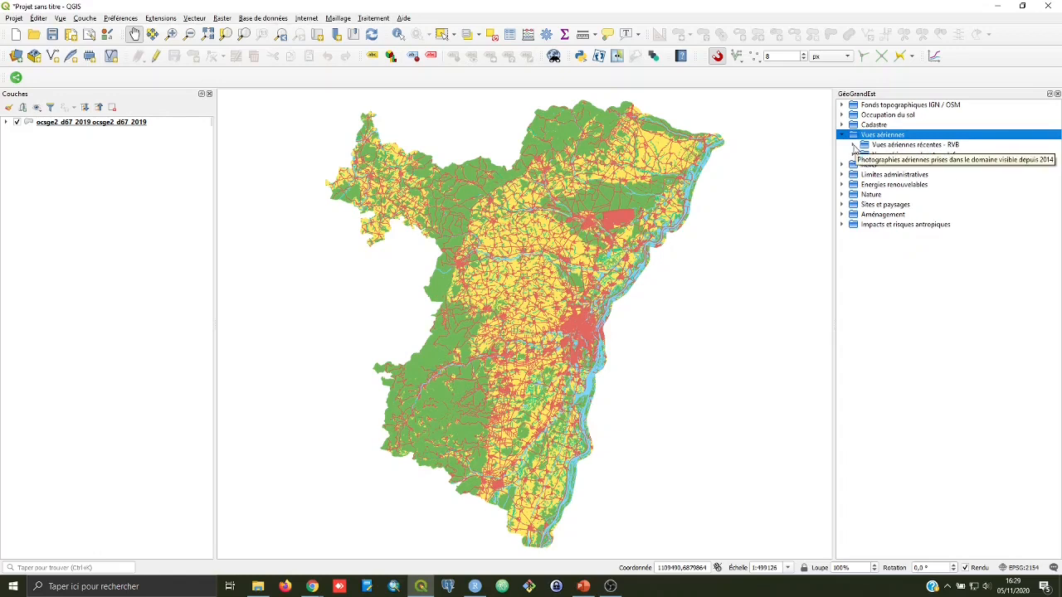
{"action": "left_click", "coordinate": [854, 146]}
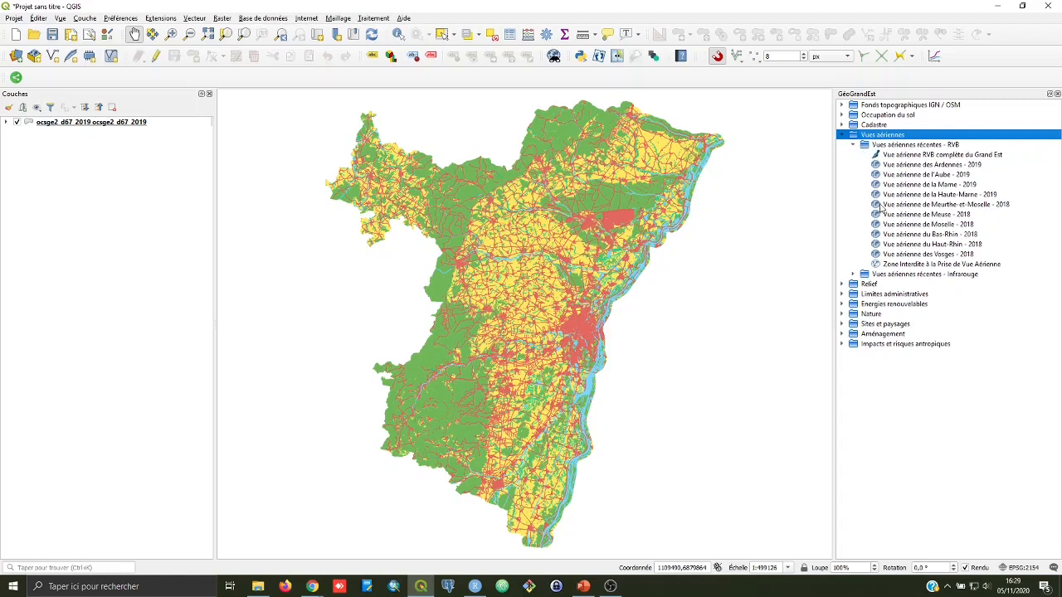
{"action": "left_click", "coordinate": [900, 238]}
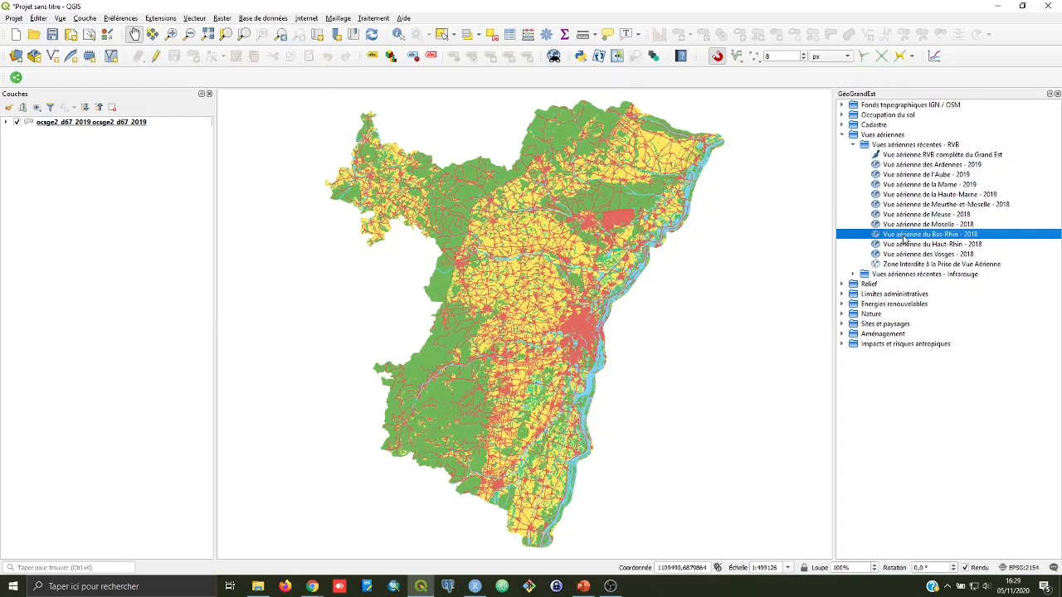
{"action": "left_click_drag", "start_coordinate": [904, 239], "coordinate": [652, 327]}
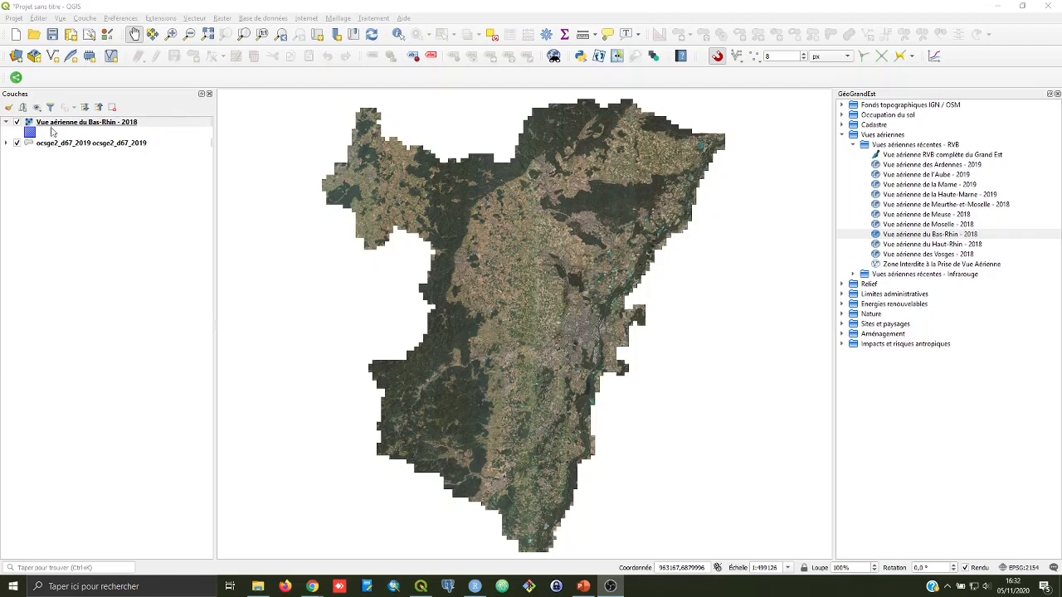
{"action": "left_click_drag", "start_coordinate": [48, 127], "coordinate": [63, 152]}
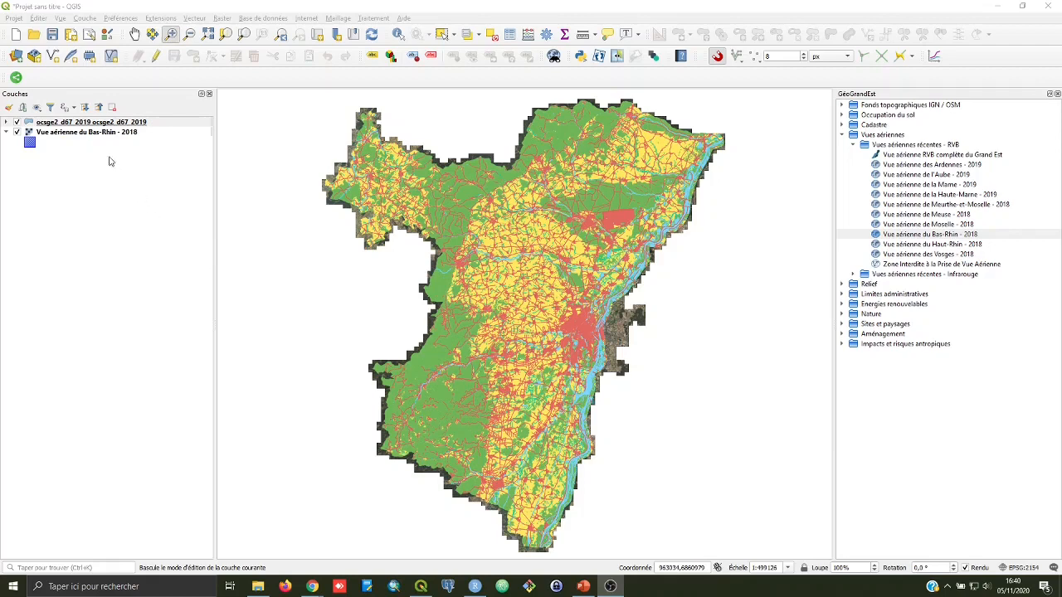
Set the layer opacity of ocsge2_d67_2019 to 50% so it overlays the aerial view.
{"action": "left_click", "coordinate": [48, 124]}
{"action": "right_click", "coordinate": [47, 125]}
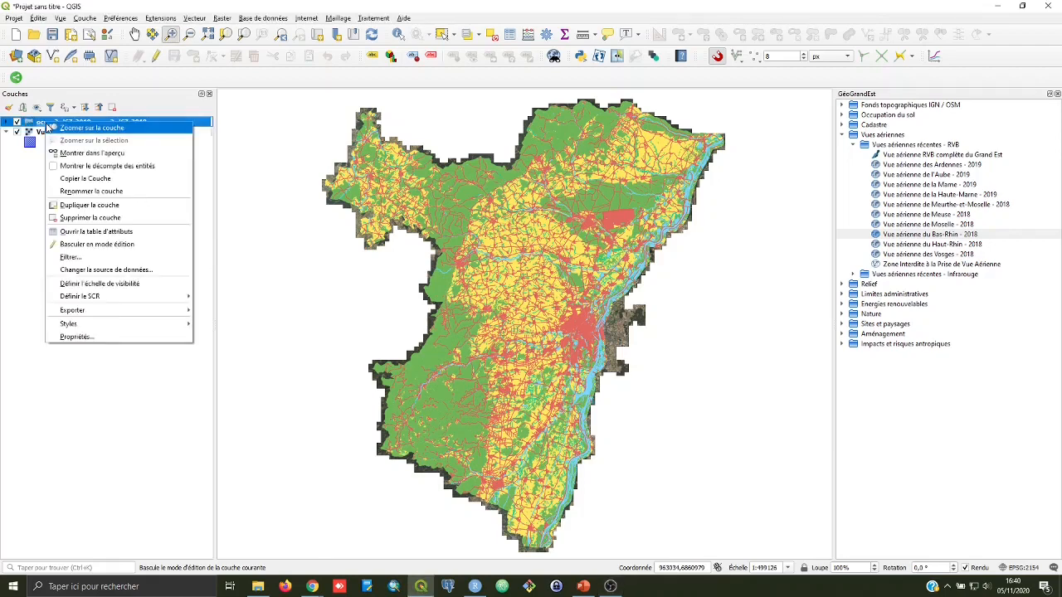
{"action": "left_click", "coordinate": [95, 342]}
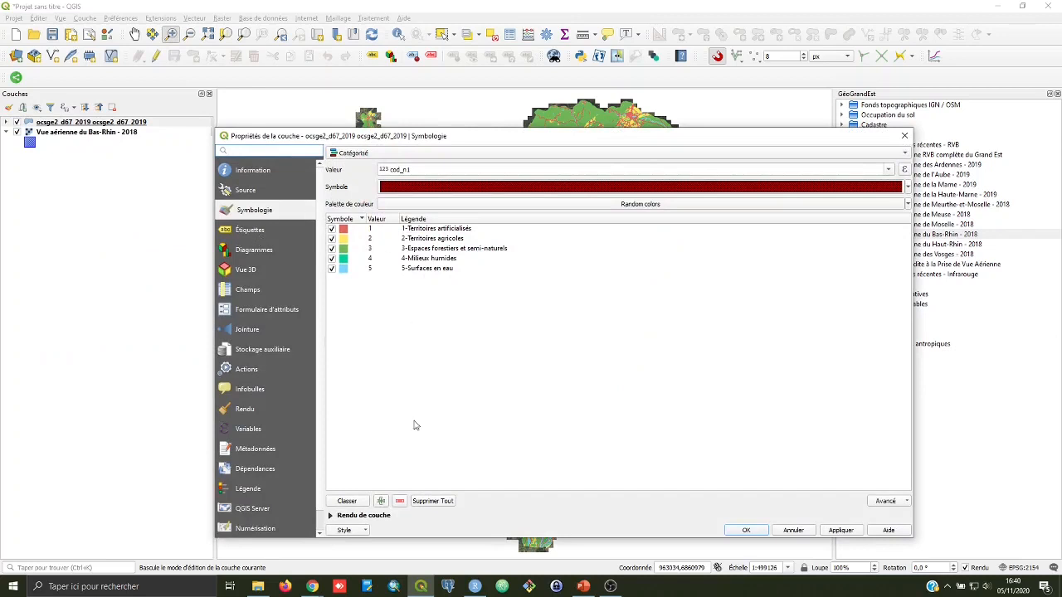
{"action": "left_click", "coordinate": [332, 516]}
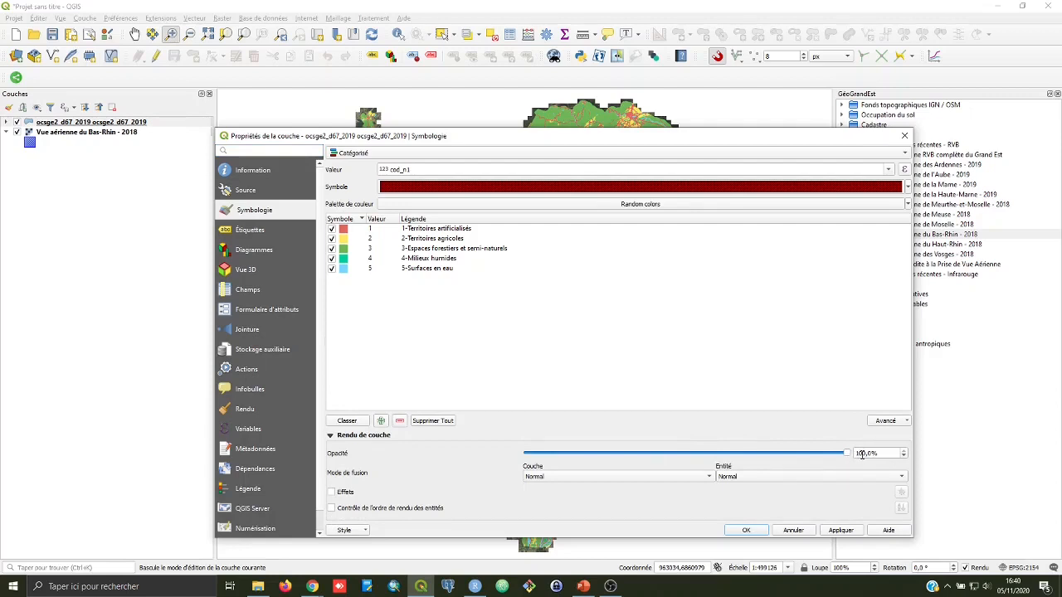
{"action": "type", "text": "5"}
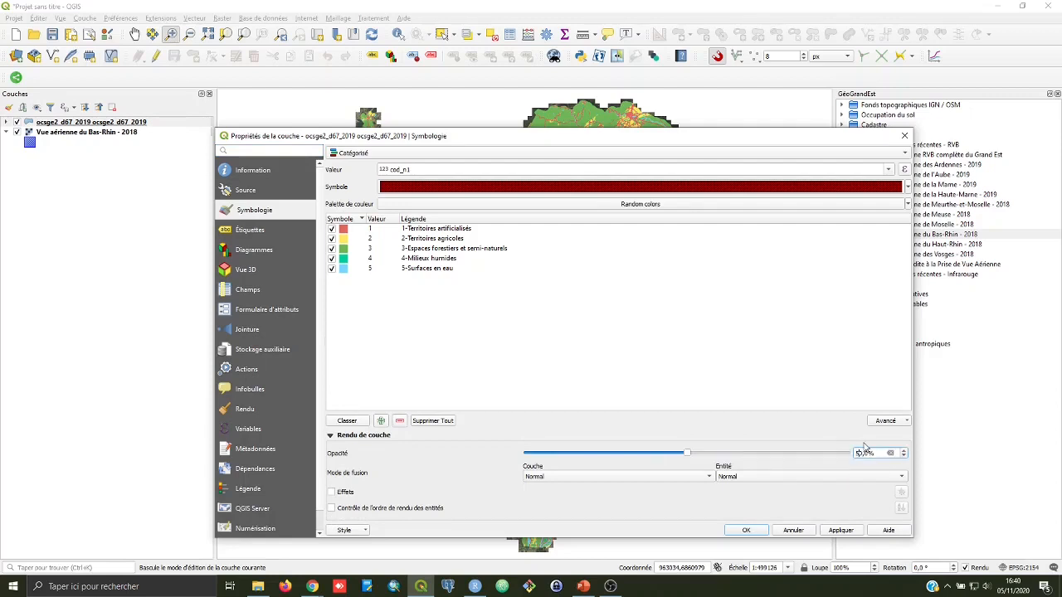
{"action": "left_click", "coordinate": [854, 533]}
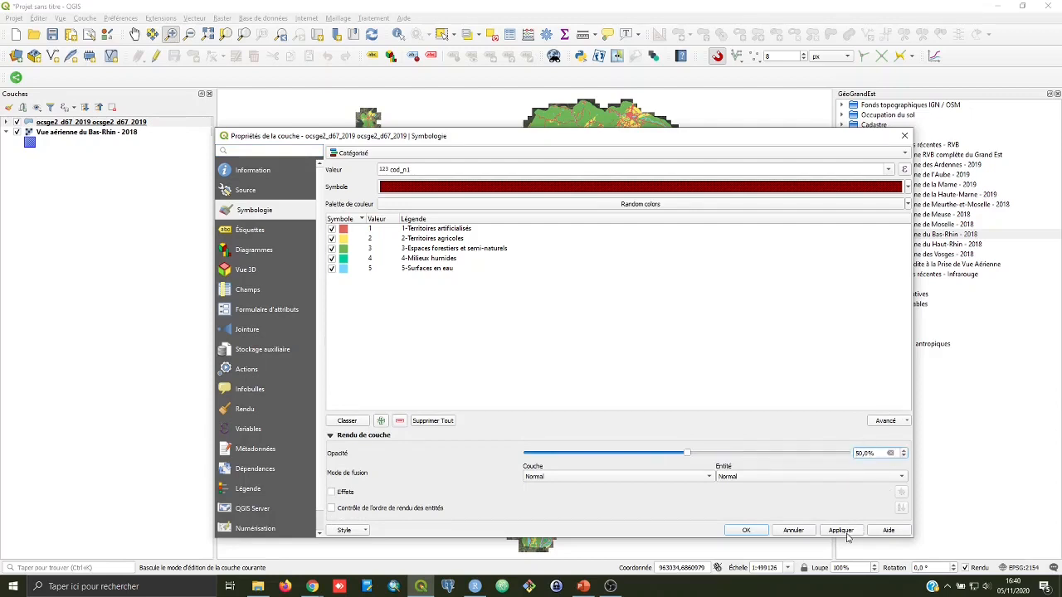
{"action": "left_click", "coordinate": [745, 531]}
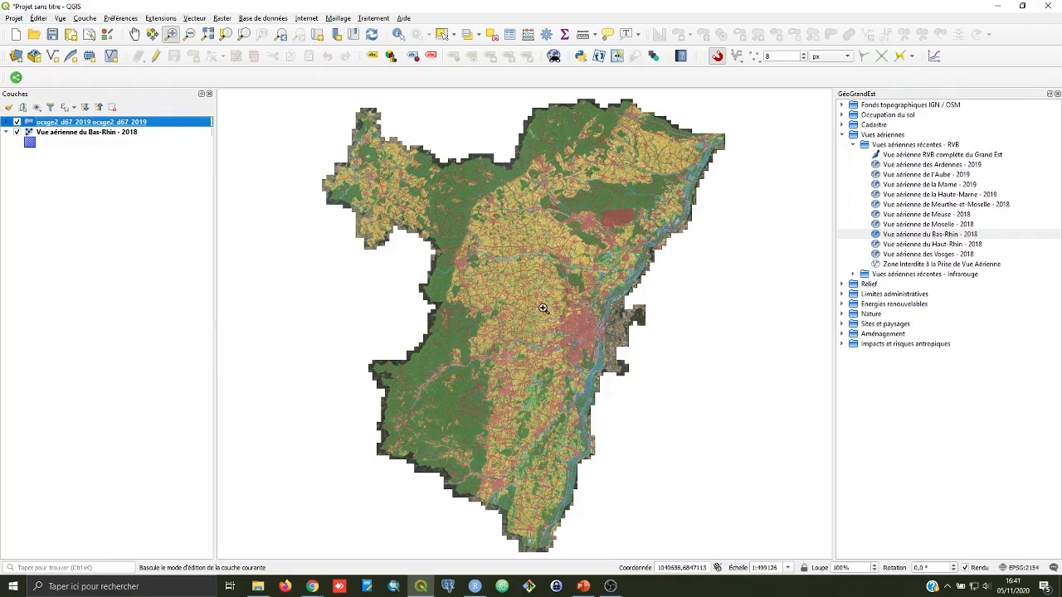
{"action": "left_click_drag", "start_coordinate": [540, 303], "coordinate": [589, 347]}
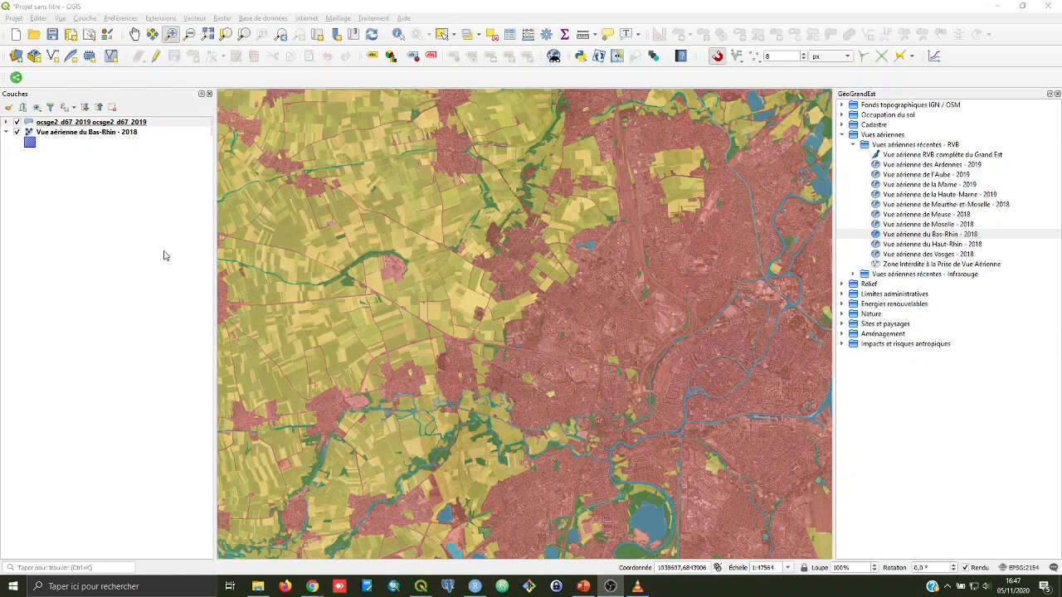
Save the project as projet_qgis_v1 in QGZ format in the ocsge2_d67_2018 folder.
{"action": "left_click", "coordinate": [20, 22]}
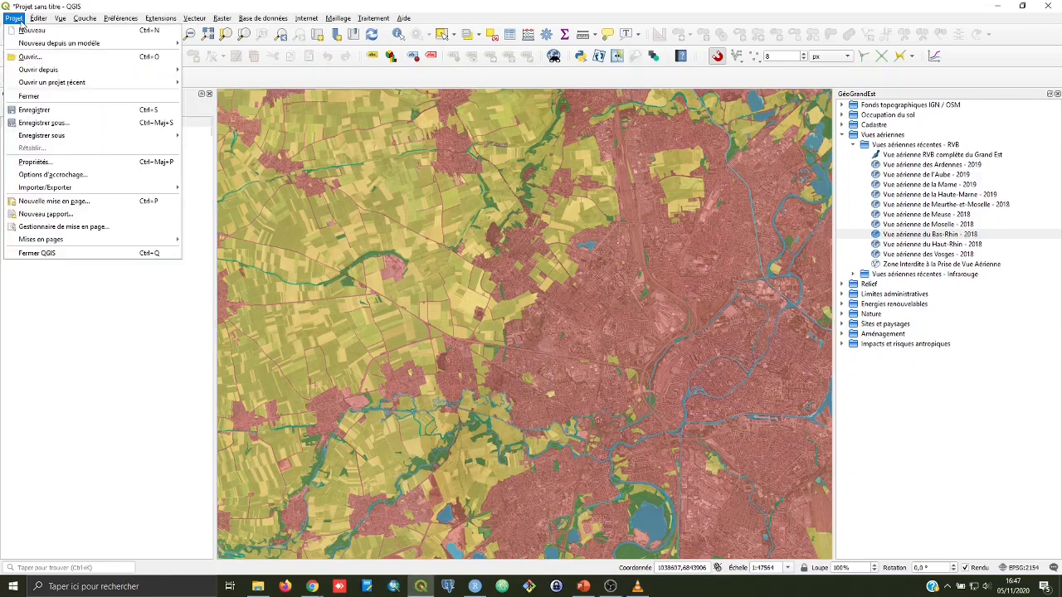
{"action": "left_click", "coordinate": [60, 126]}
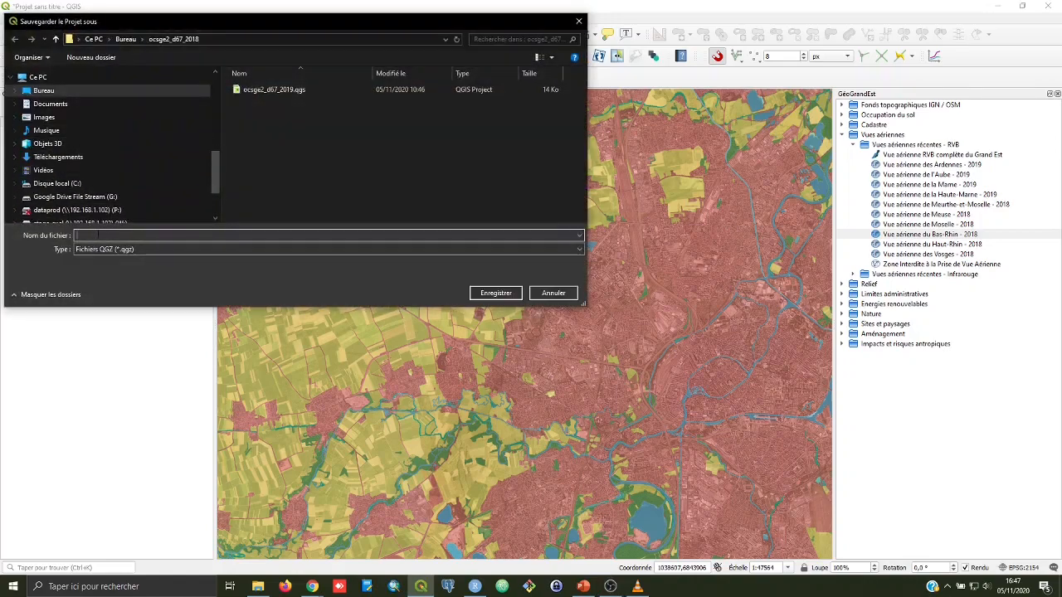
{"action": "type", "text": "projet.qgis_v1"}
{"action": "left_click", "coordinate": [496, 292]}
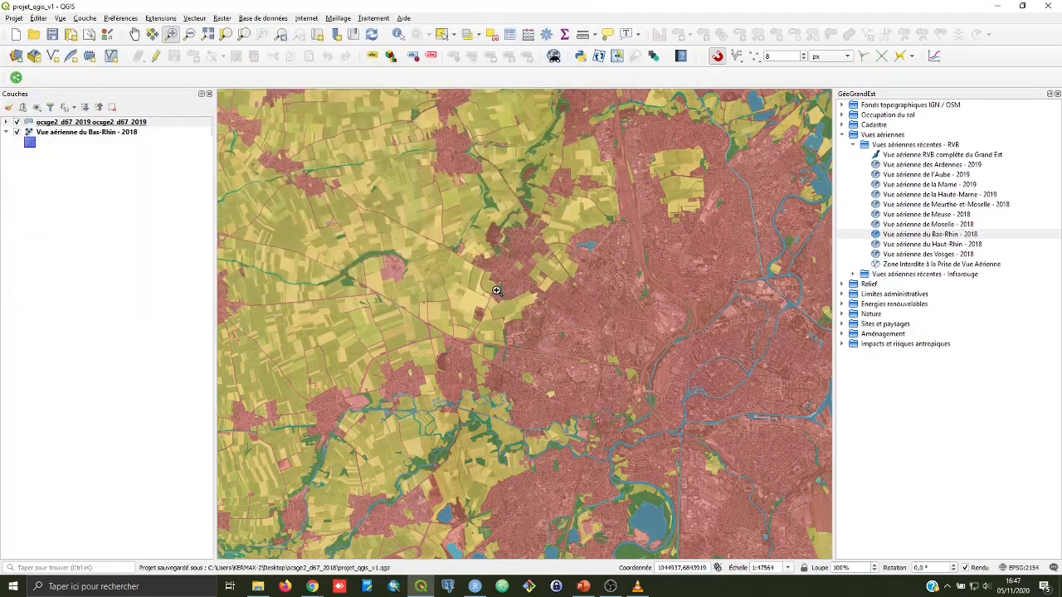